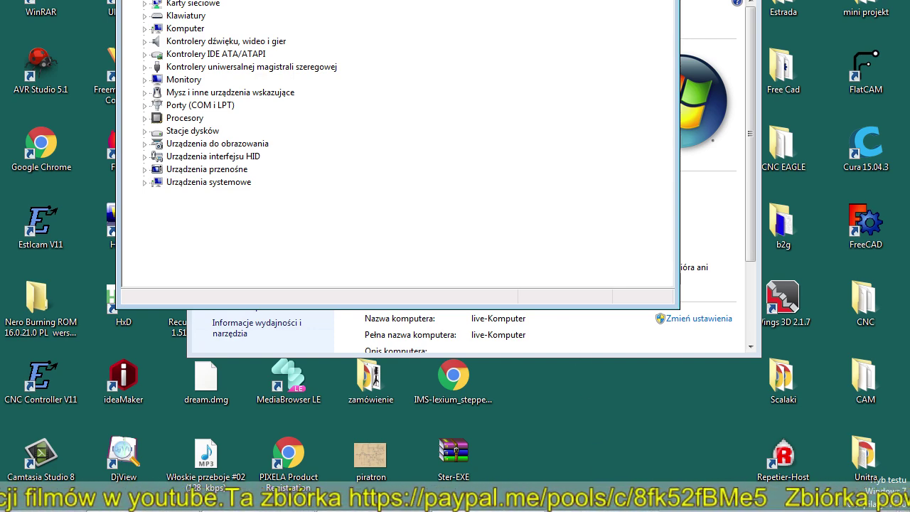
Step: Switch to OBS Studio, hide the Cisco source in the EKRAN scene and add the existing video capture device source instead
click(594, 499)
click(199, 386)
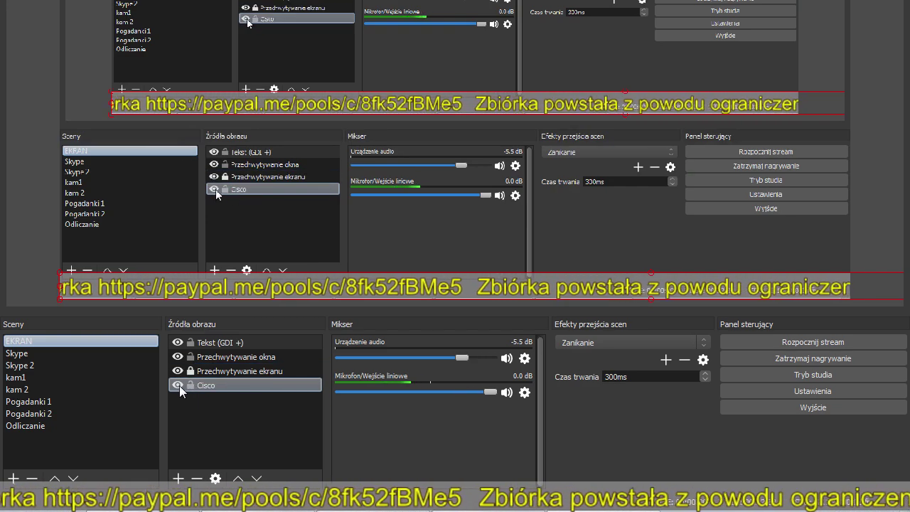
click(178, 385)
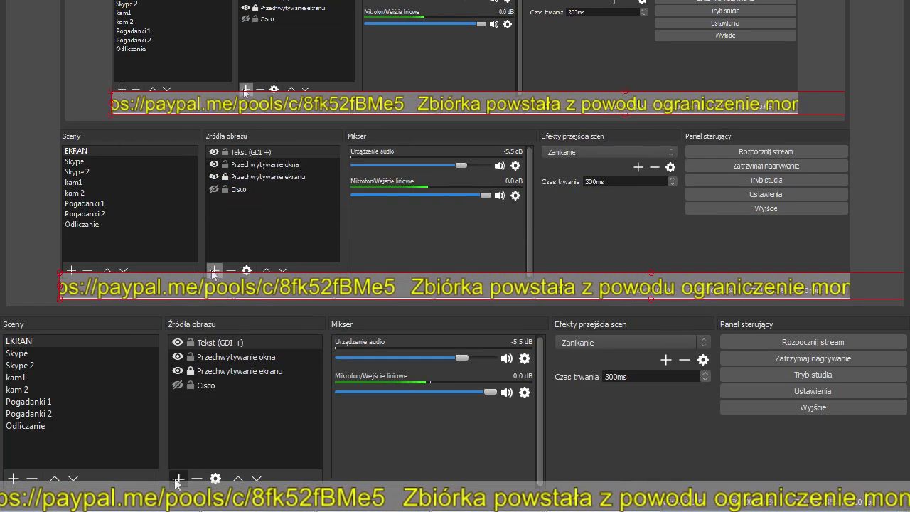
click(177, 478)
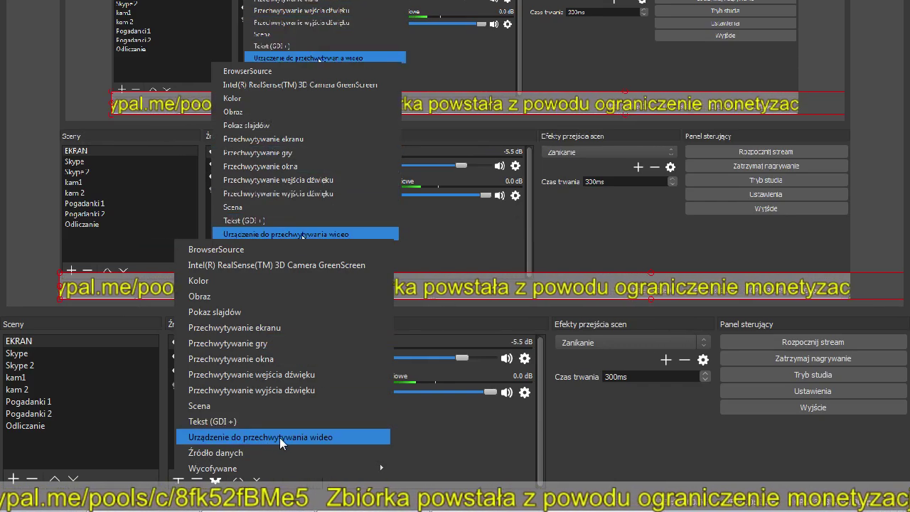
click(259, 436)
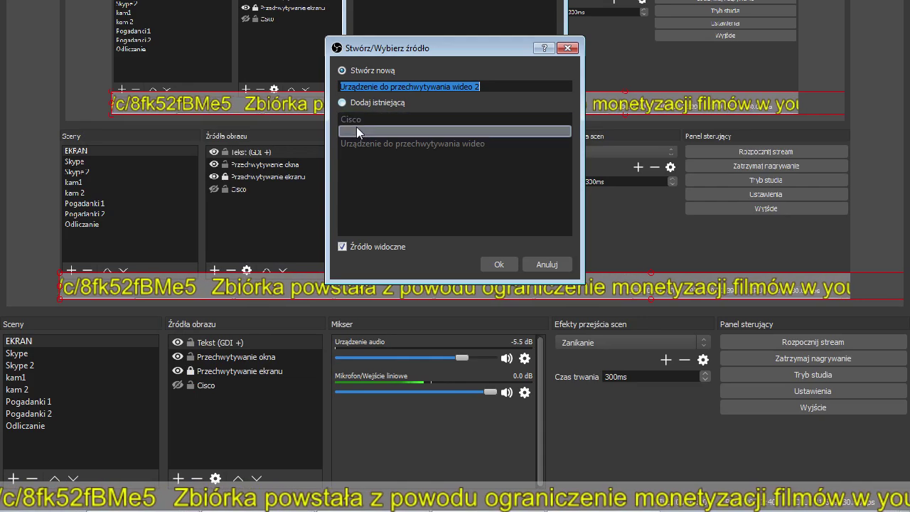
click(342, 103)
click(370, 141)
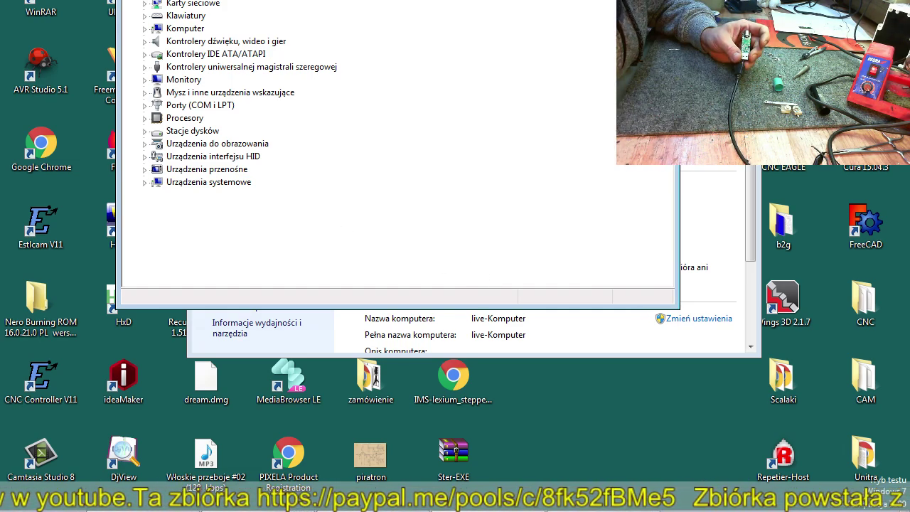
Step: Launch zadig-2.4 from the folder D:\PEN8GB\Pen\SDR RTL2832U & R820T2 USB DVB-T and allow it to run
scroll(241, 100, up, 1)
scroll(241, 99, down, 1)
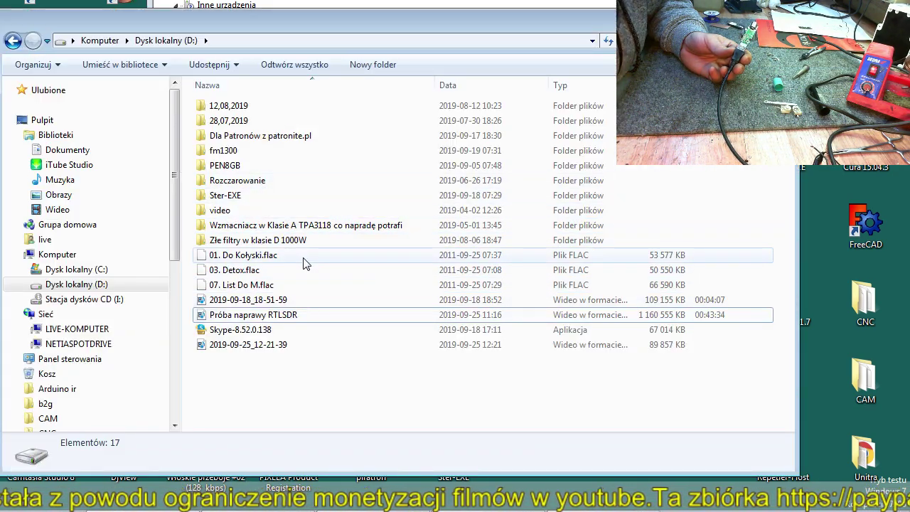
double_click(227, 164)
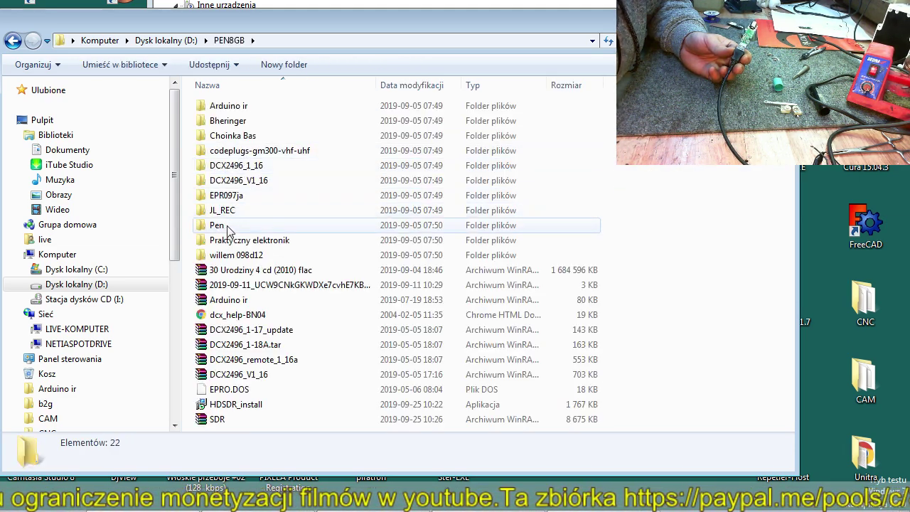
double_click(219, 225)
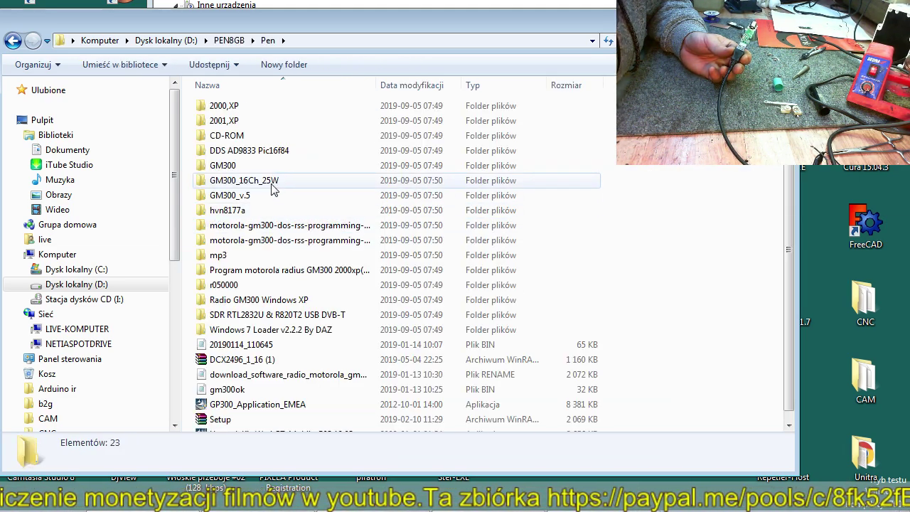
double_click(277, 315)
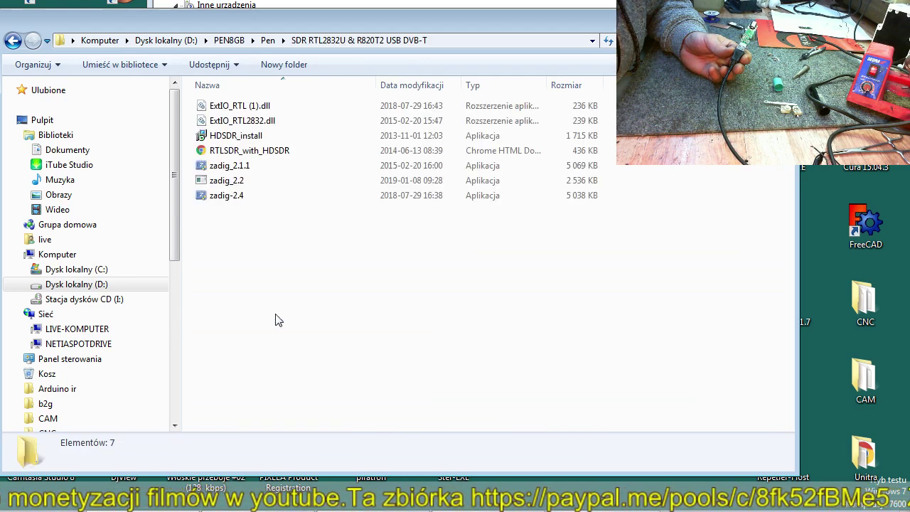
click(239, 196)
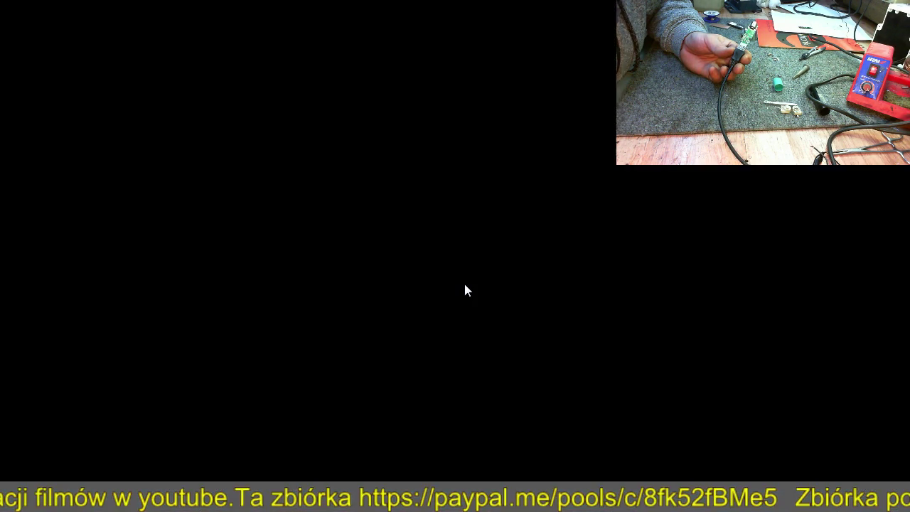
click(464, 285)
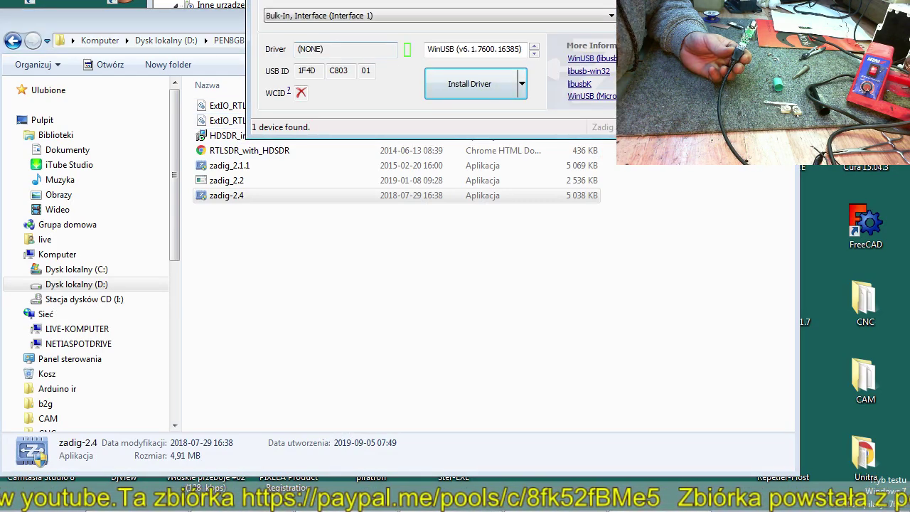
Step: Install the WinUSB (v6.1.7600.16385) driver for the device Bulk-In, Interface (Interface 1)
drag(405, 0, 399, 33)
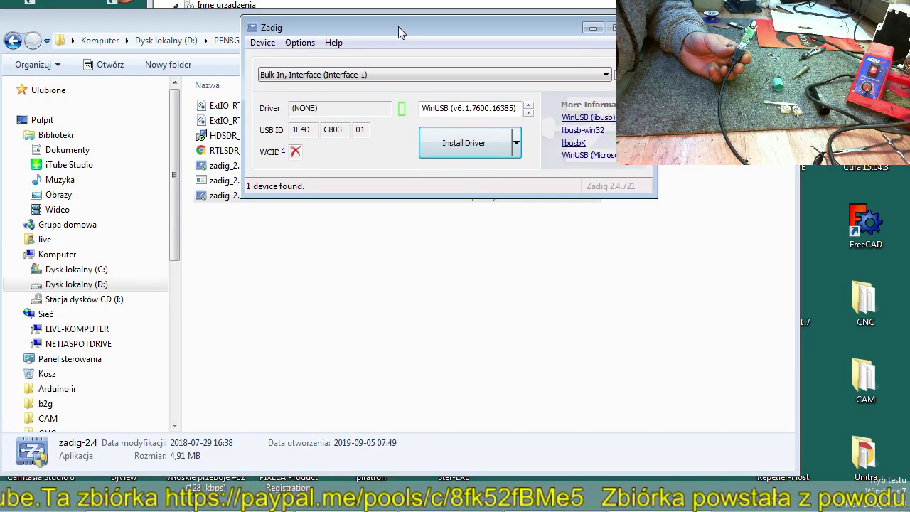
click(398, 75)
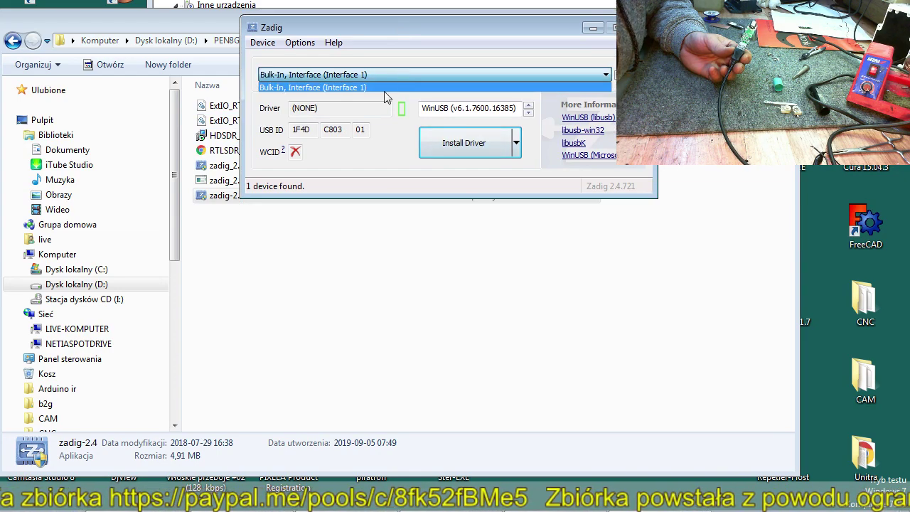
click(327, 86)
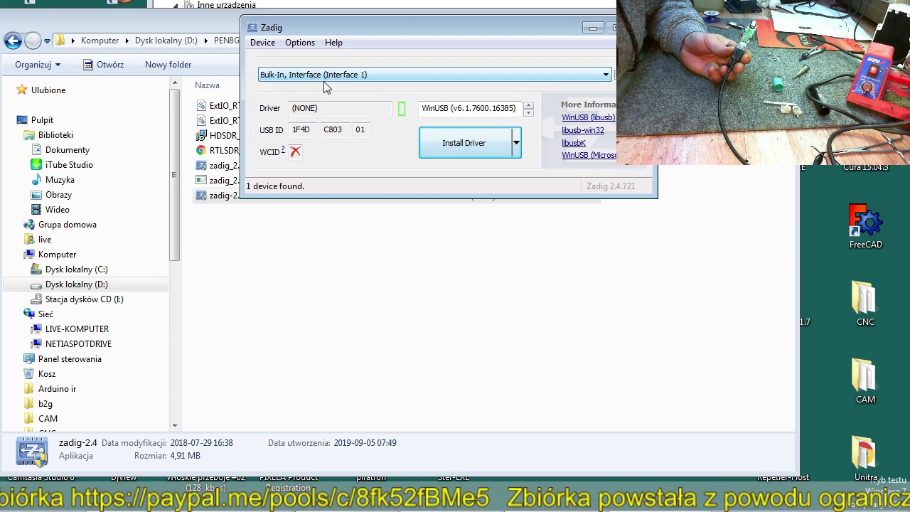
click(481, 151)
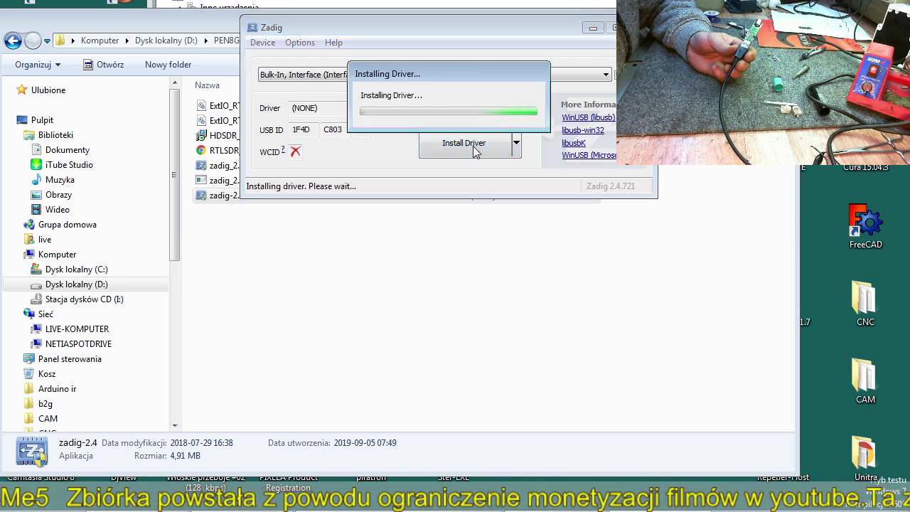
Step: Switch to Device Manager and examine the HID devices, COM and LPT ports, processors and USB controllers
key(alt+Tab)
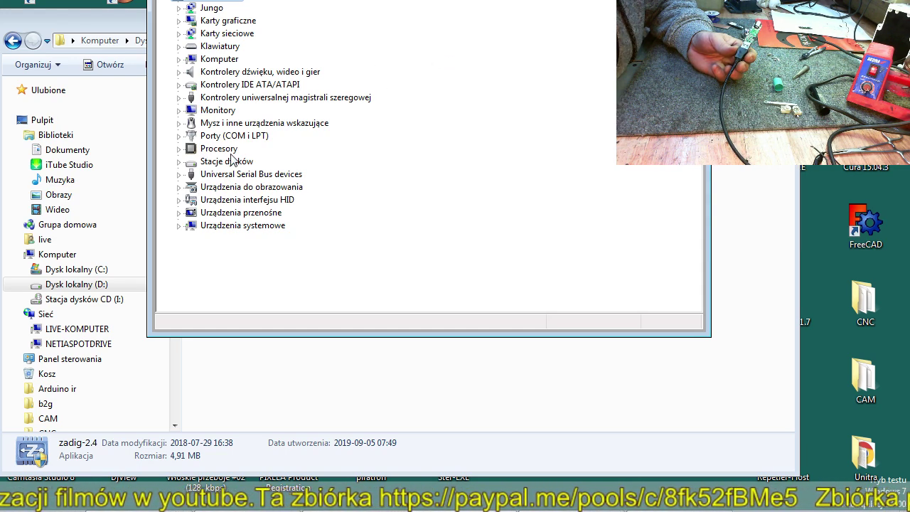
click(253, 202)
click(179, 202)
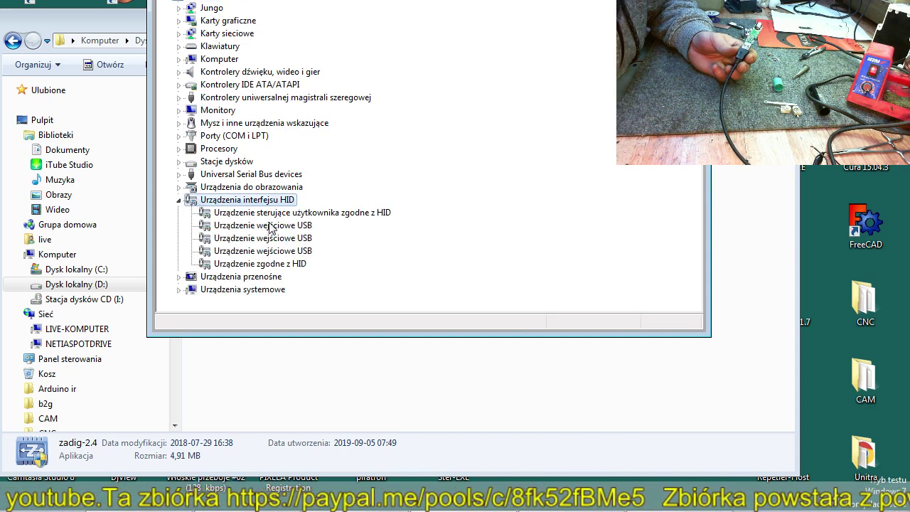
click(179, 136)
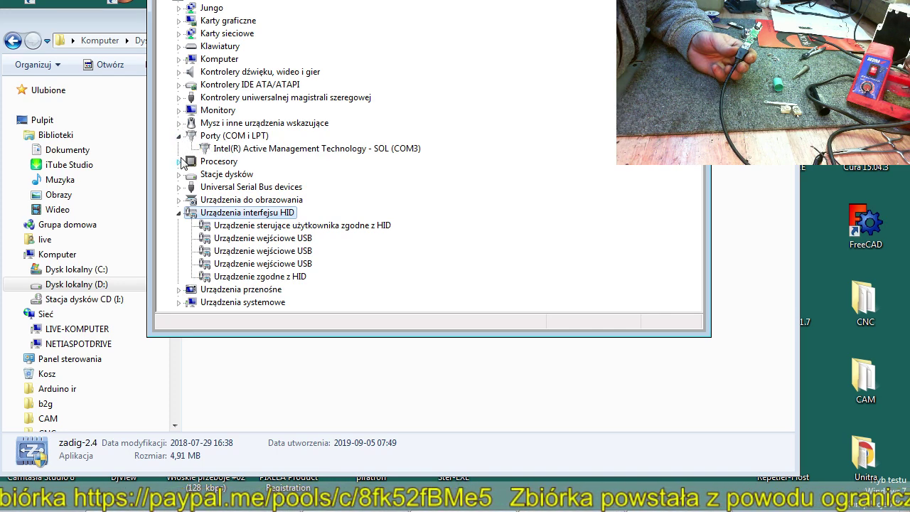
click(179, 162)
click(179, 99)
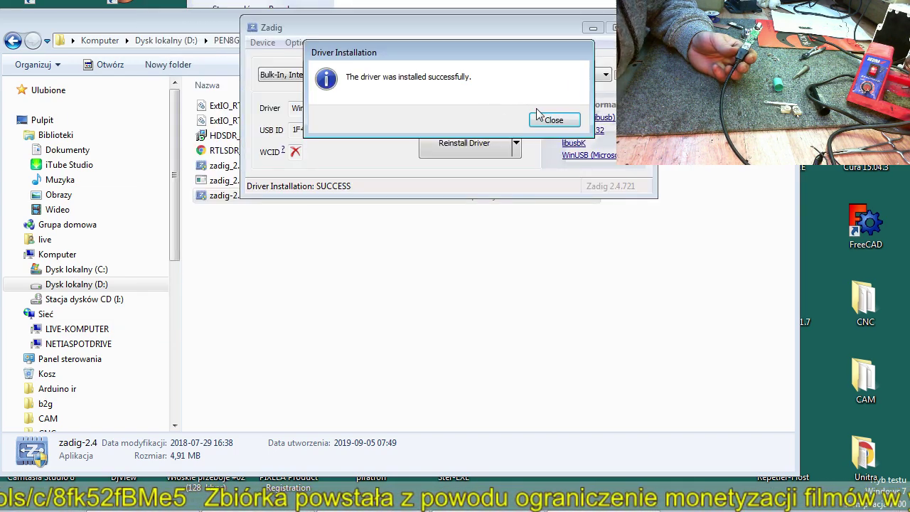
Step: Dismiss the driver installation notice and close Zadig along with the remaining open windows to clear the desktop
click(554, 120)
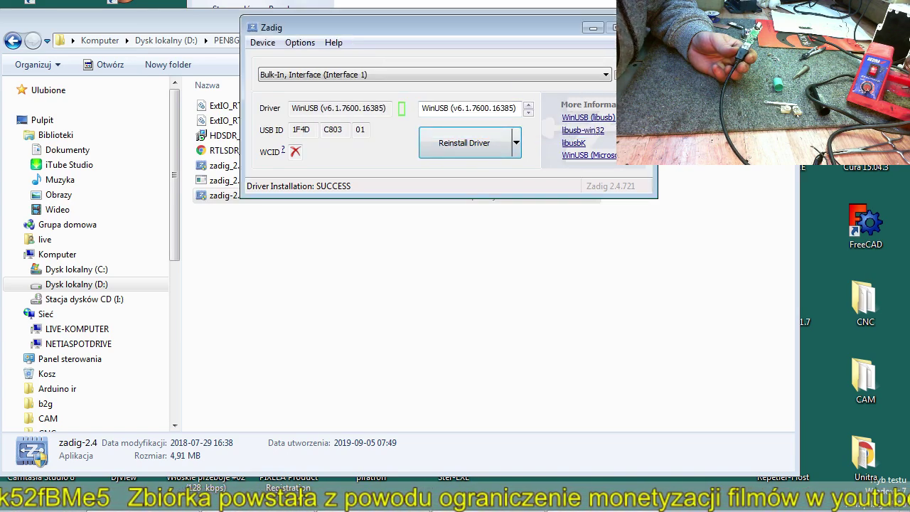
key(alt+F4)
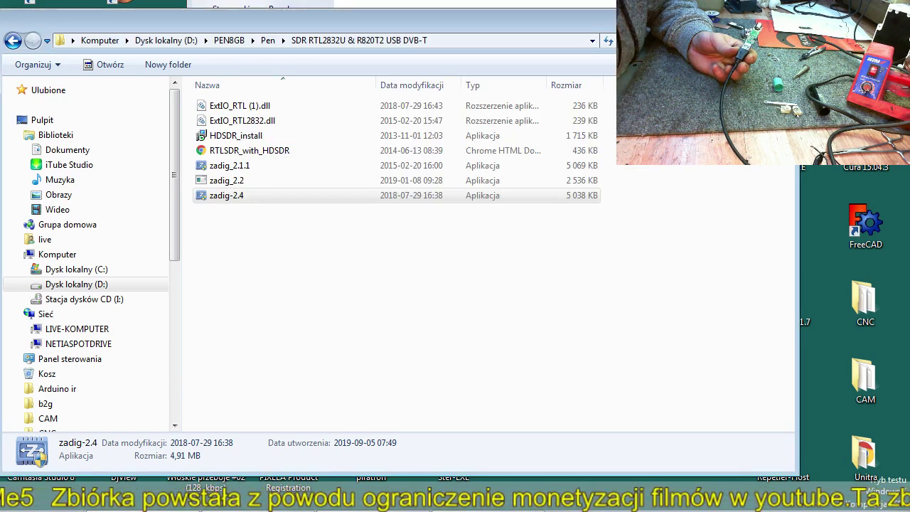
key(alt+F4)
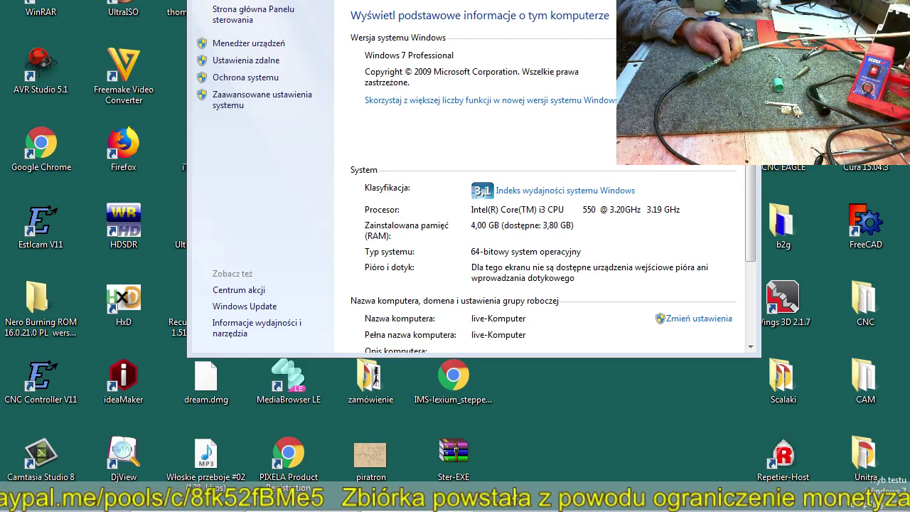
key(alt+F4)
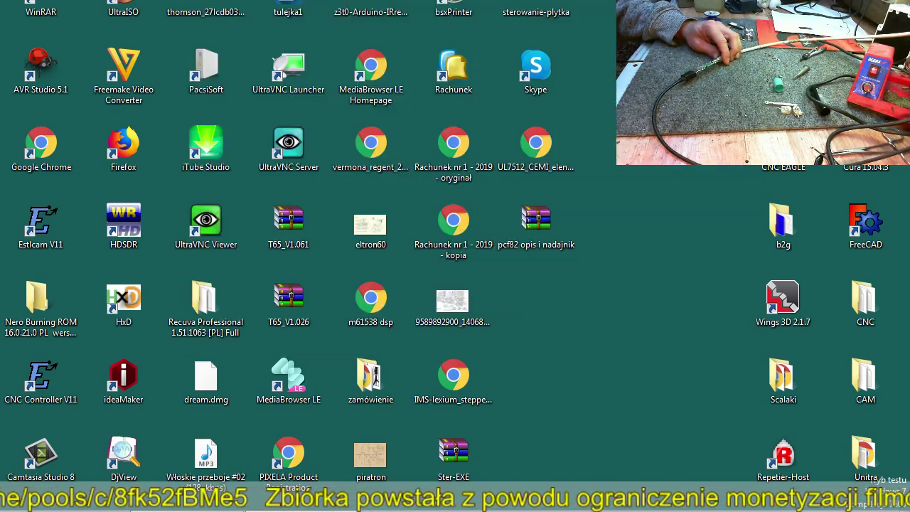
Step: Launch HDSDR, try to open its ExtIO device settings, dismiss the messages and minimize the program
double_click(124, 218)
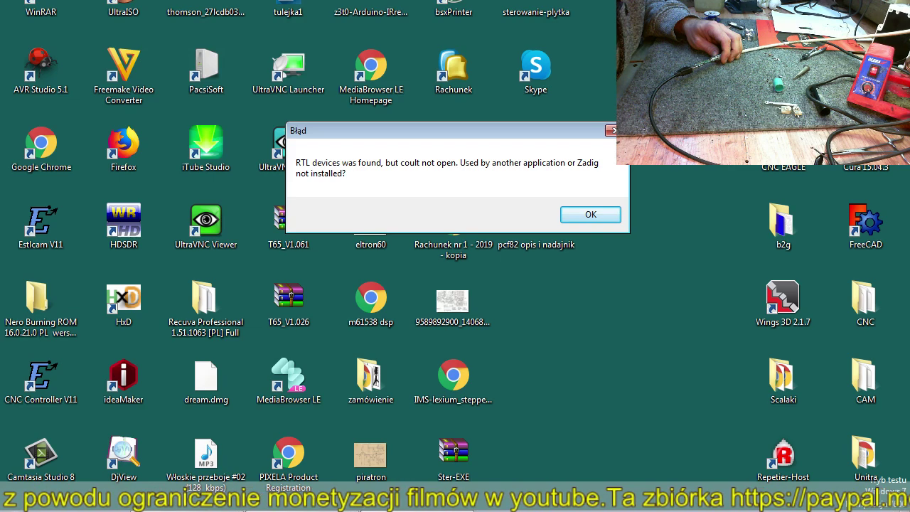
click(589, 214)
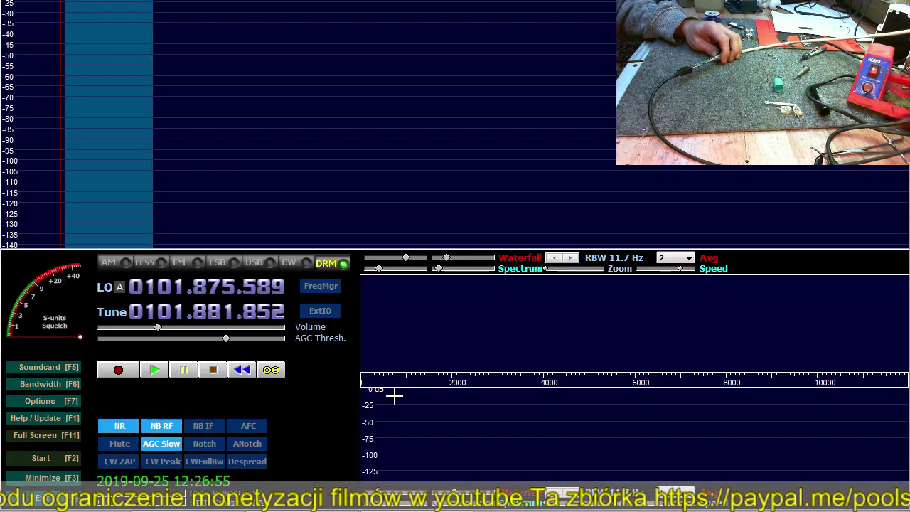
click(319, 310)
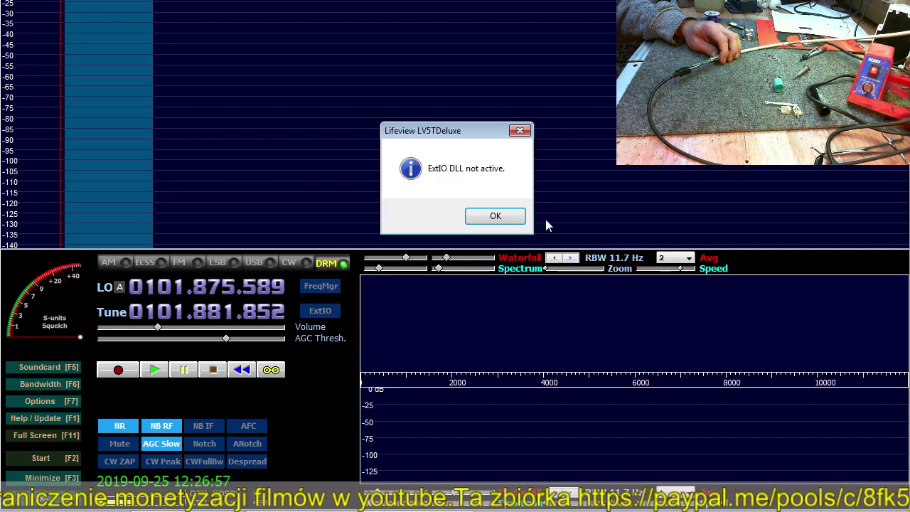
click(495, 216)
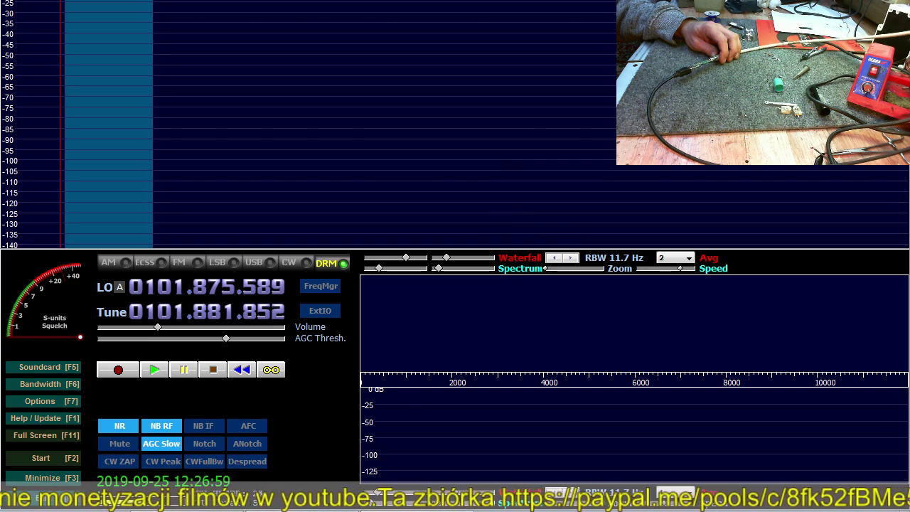
key(F3)
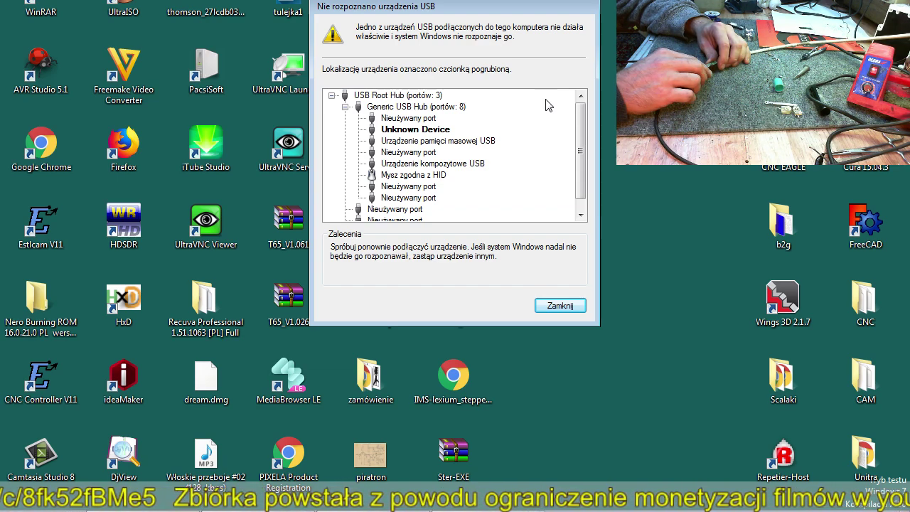
Step: Dismiss the unrecognized USB device notice, launch zadig_2.1.1 from the SDR RTL2832U & R820T2 USB DVB-T folder and open its device list
click(569, 308)
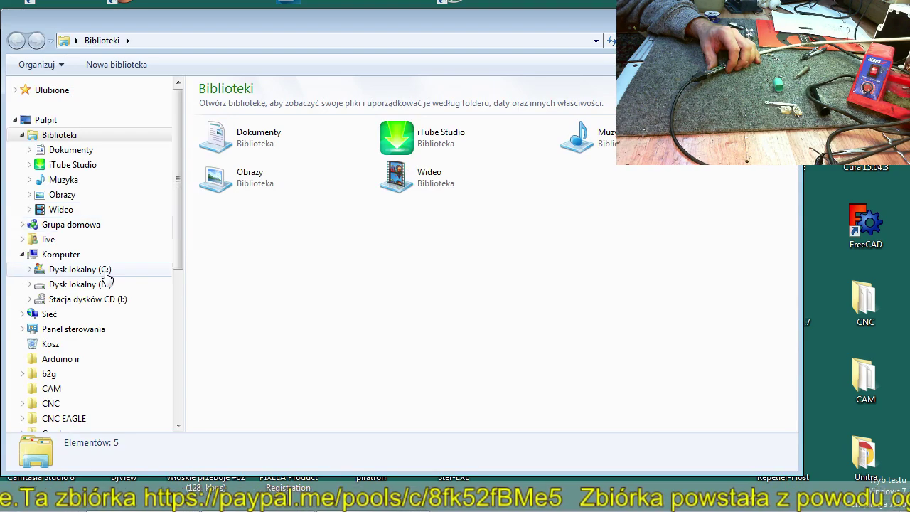
click(144, 283)
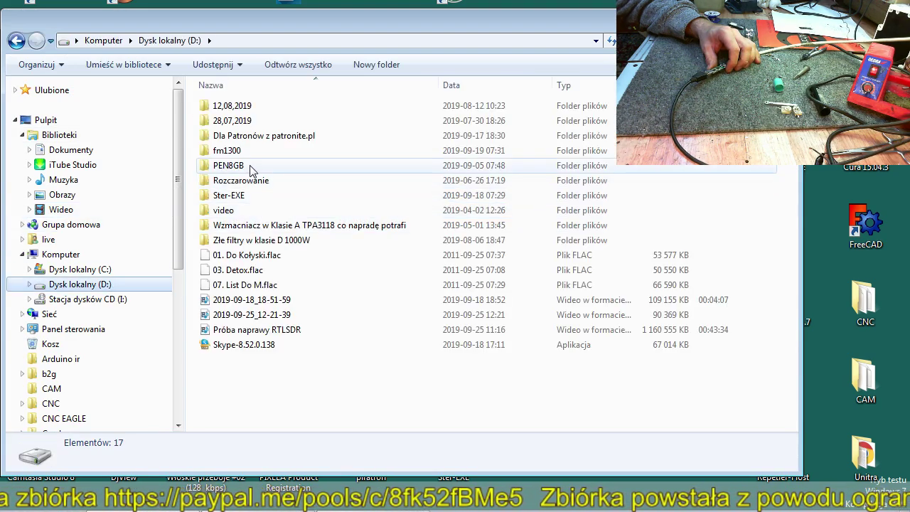
click(226, 149)
double_click(229, 164)
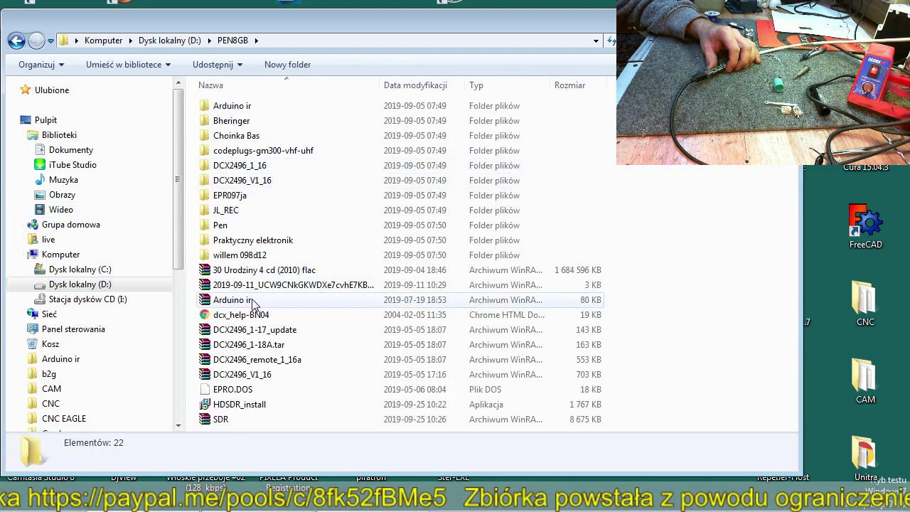
double_click(240, 226)
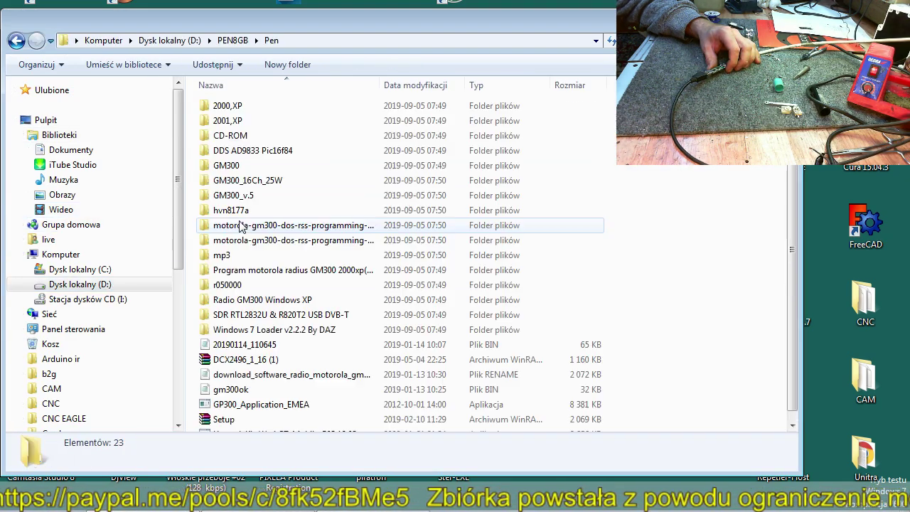
double_click(276, 315)
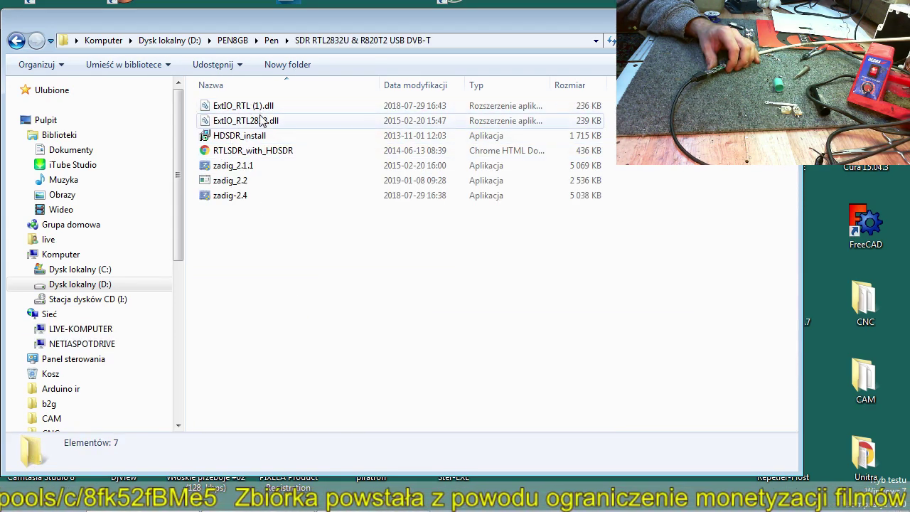
double_click(253, 166)
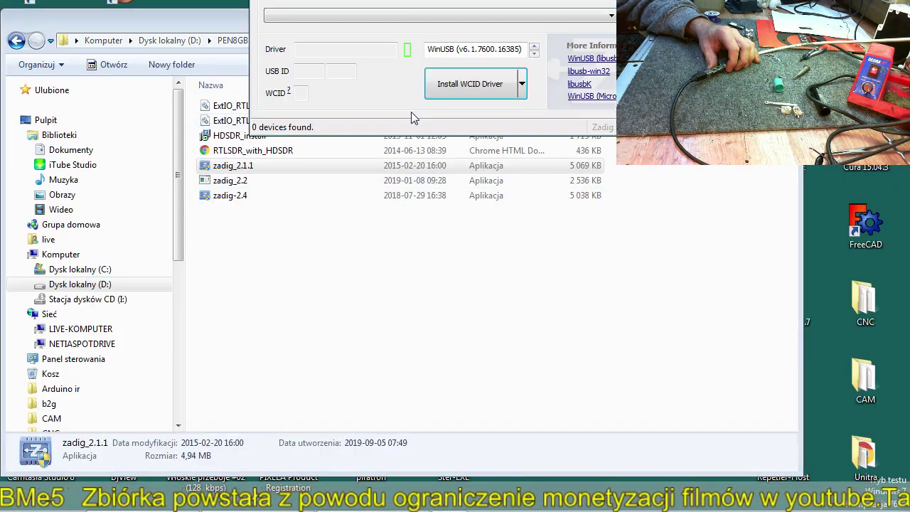
click(421, 15)
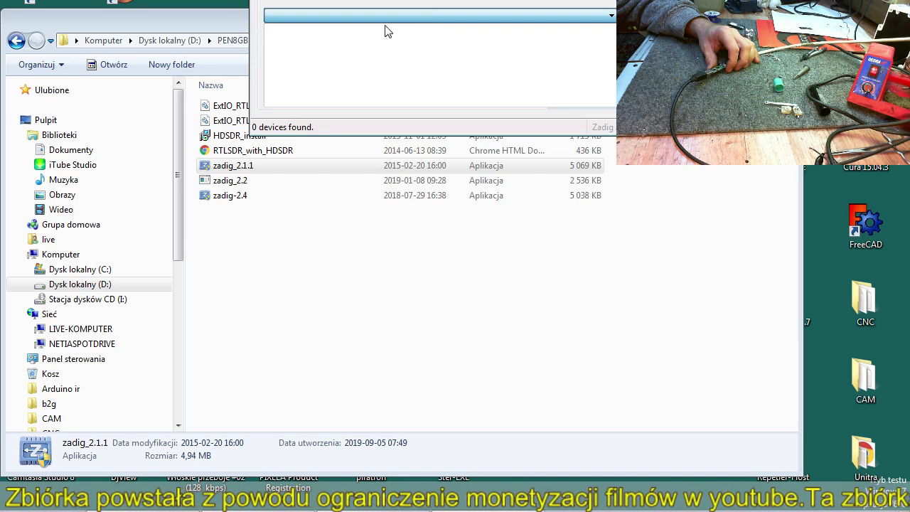
Step: List all connected devices in Zadig, examine the device list for the dongle, and close Zadig
click(307, 1)
click(307, 1)
click(312, 1)
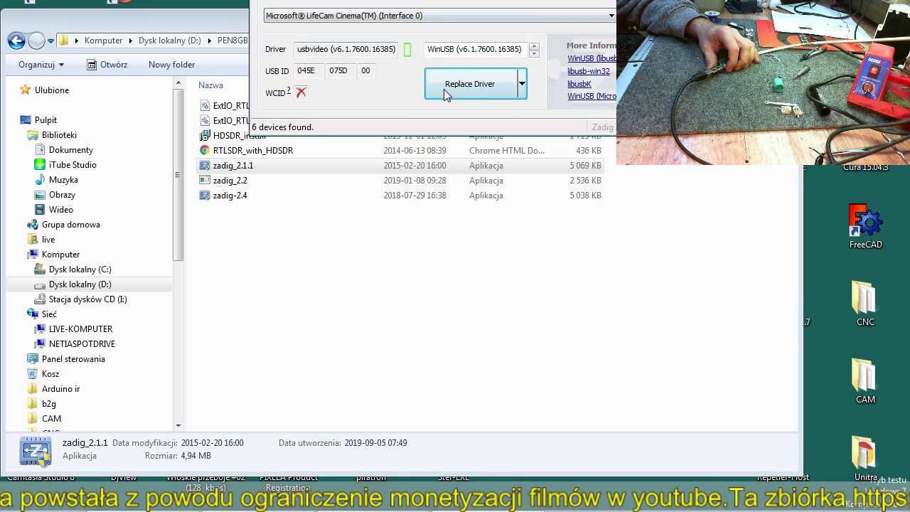
click(455, 16)
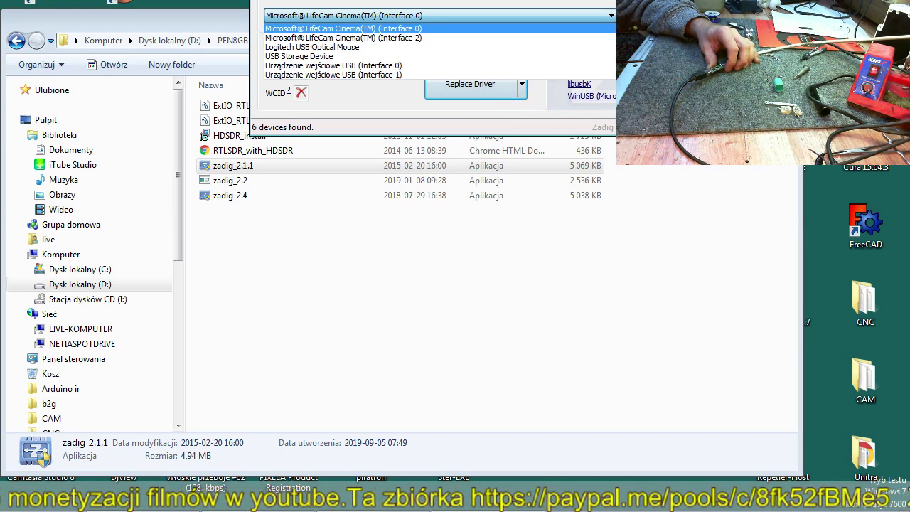
click(343, 28)
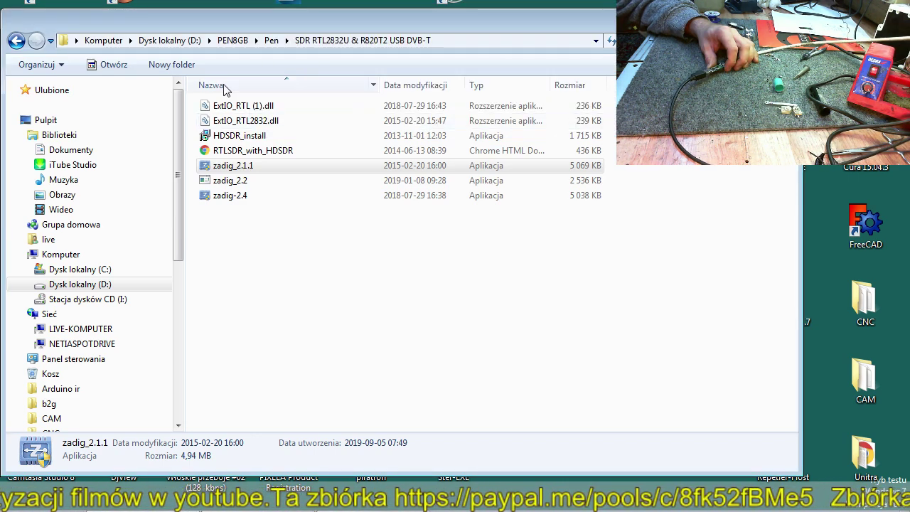
Step: Open Device Manager from the system information window and examine the USB controllers
click(135, 6)
click(248, 45)
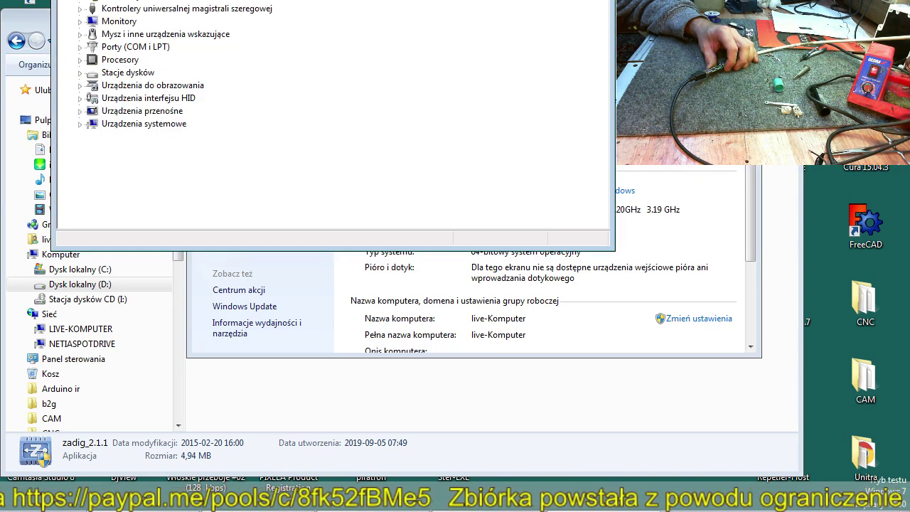
drag(236, 0, 324, 0)
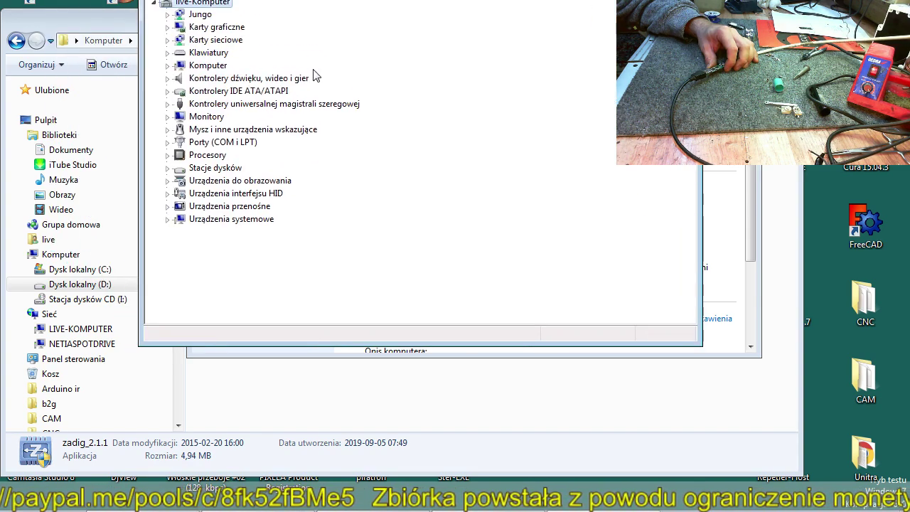
click(169, 105)
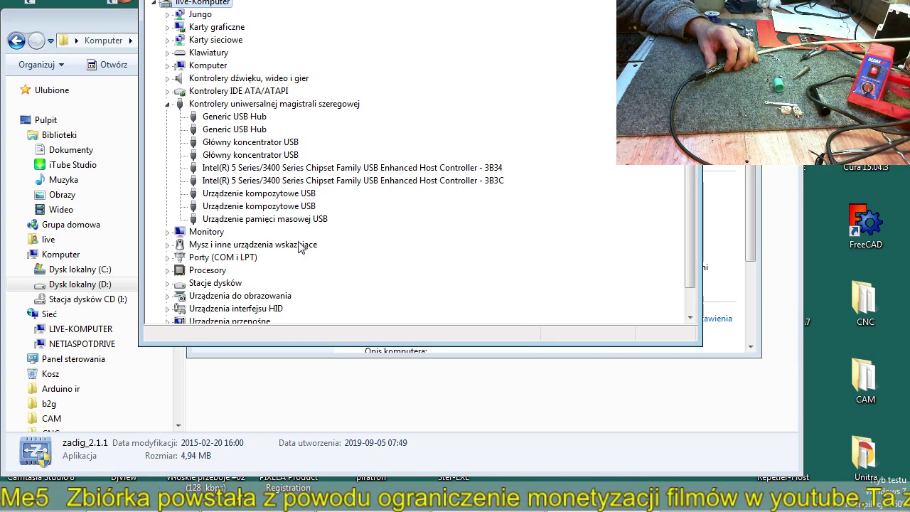
scroll(284, 256, down, 1)
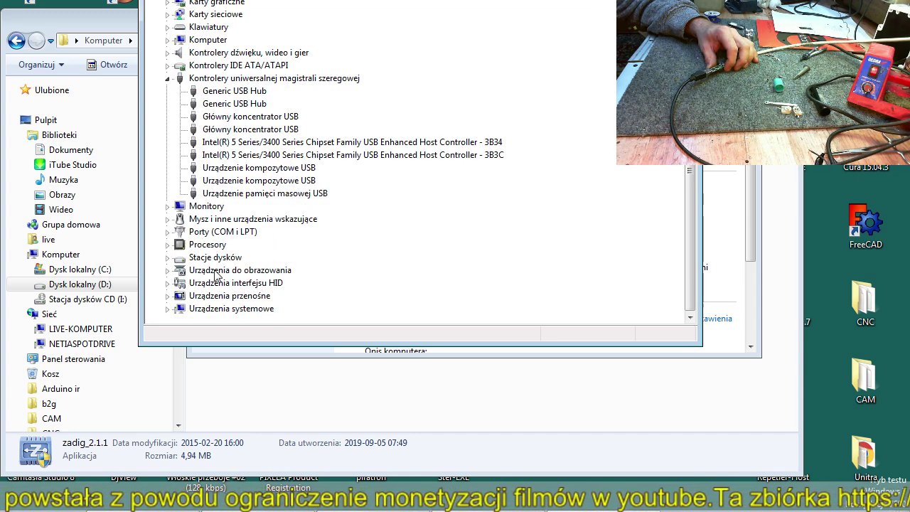
Step: Examine the imaging devices and HID devices, and close Device Manager and the system information window
click(166, 270)
scroll(232, 295, down, 1)
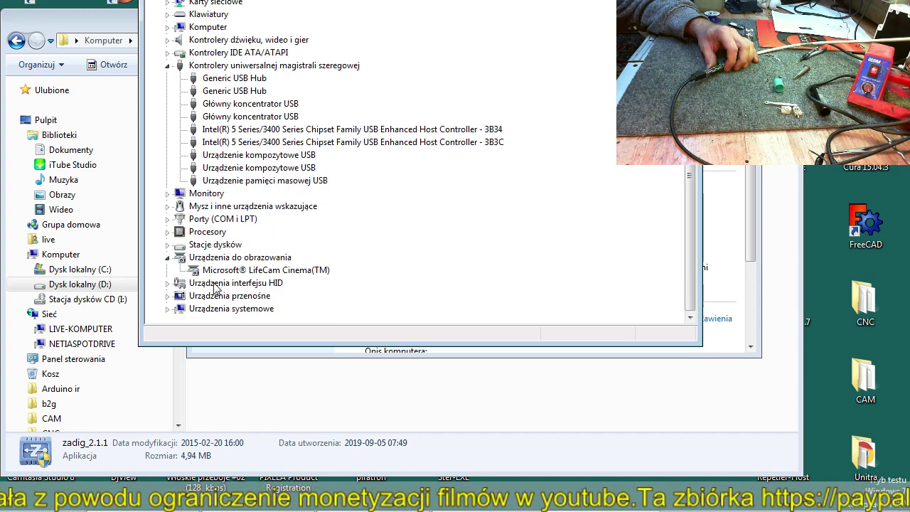
click(168, 284)
scroll(171, 288, down, 2)
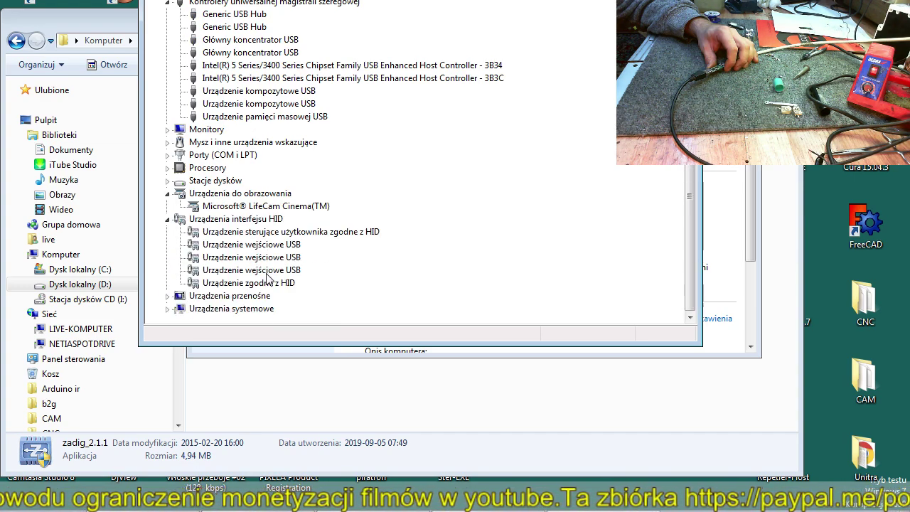
scroll(419, 187, up, 3)
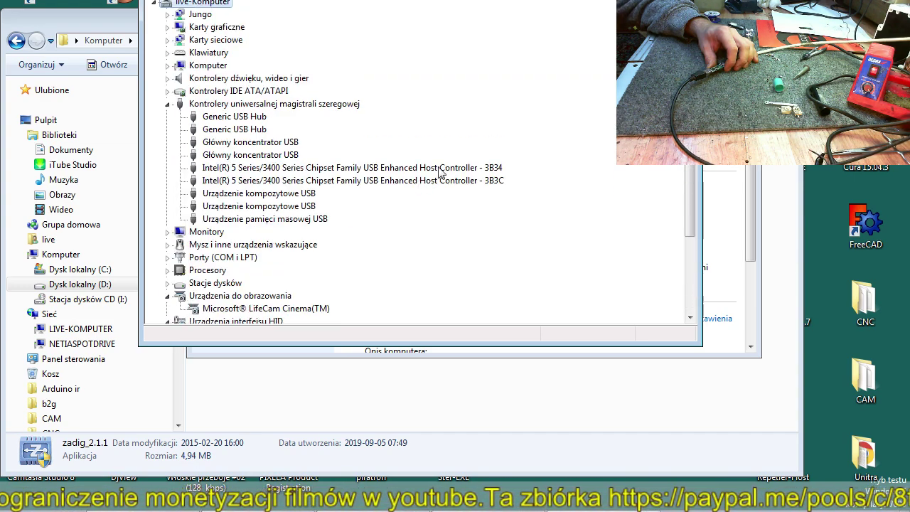
key(alt+F4)
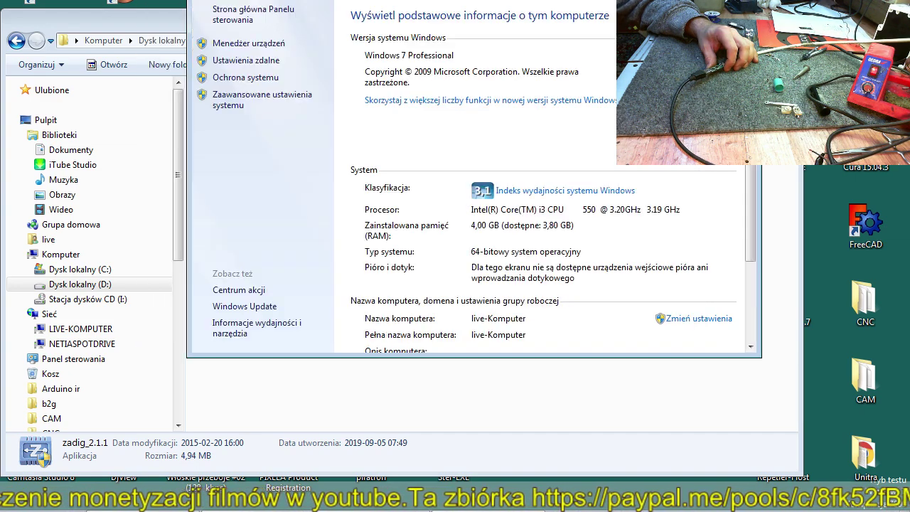
key(alt+F4)
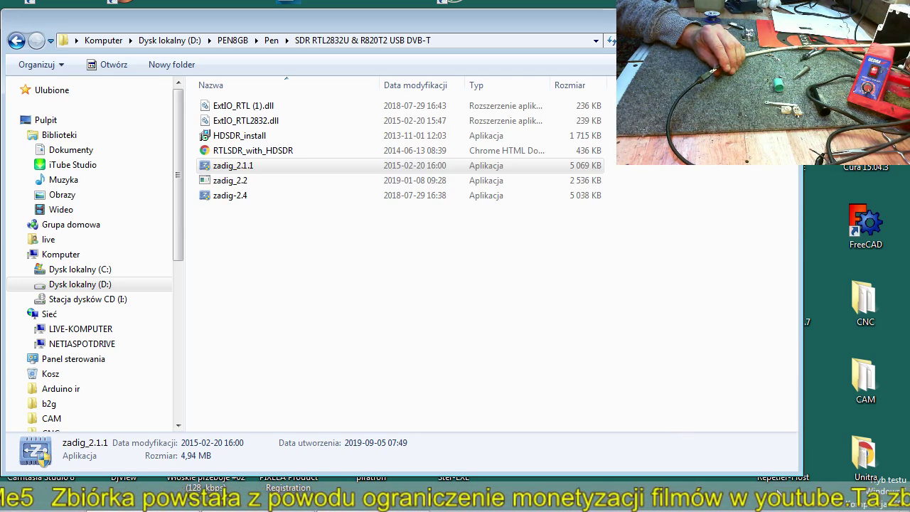
Step: Open the Devices and Printers window from the safe hardware removal options, examine the connected devices, and return to the Zadig folder
click(780, 483)
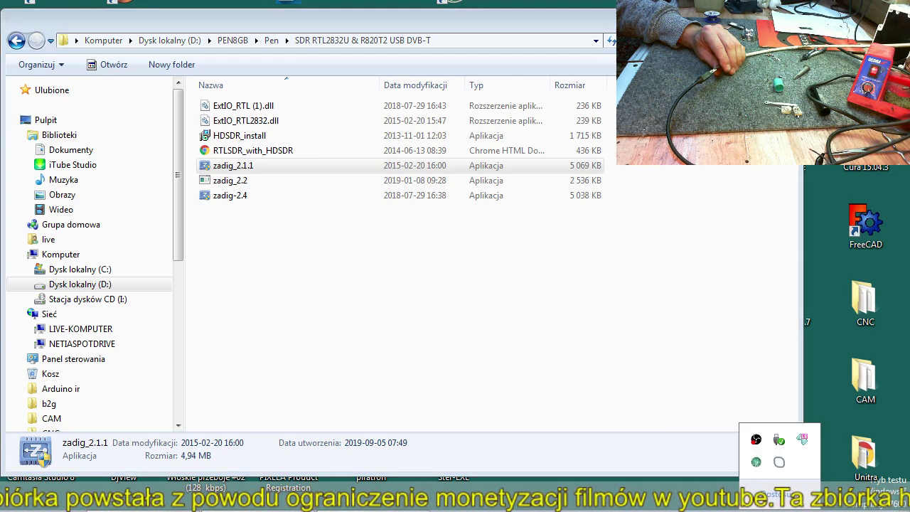
click(780, 446)
click(781, 459)
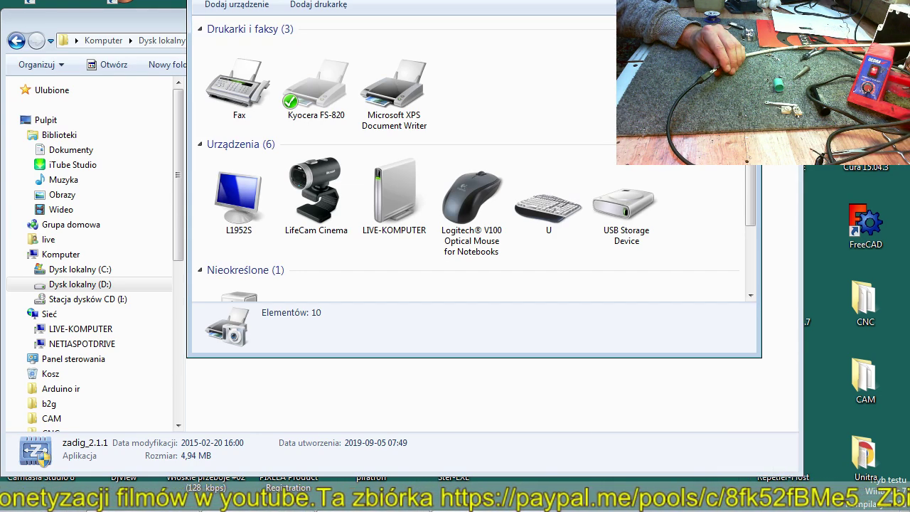
key(alt+Tab)
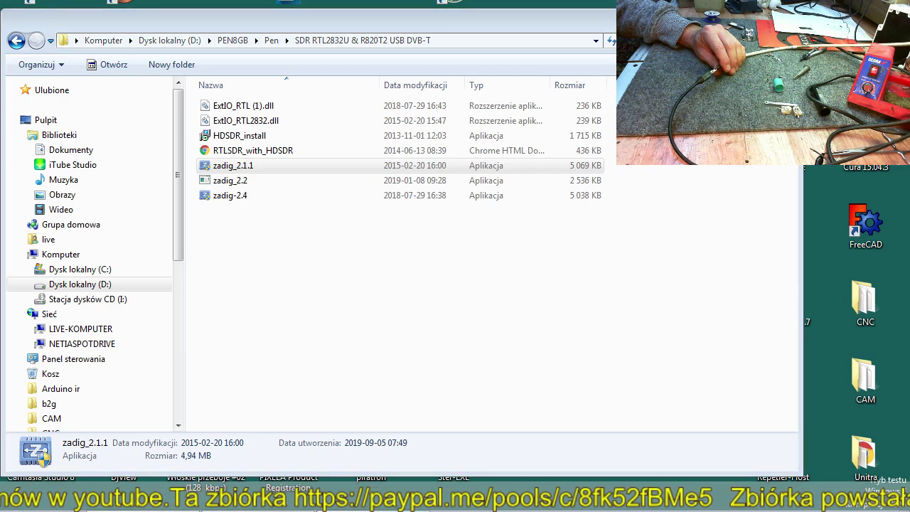
key(alt+Tab)
key(alt+Tab)
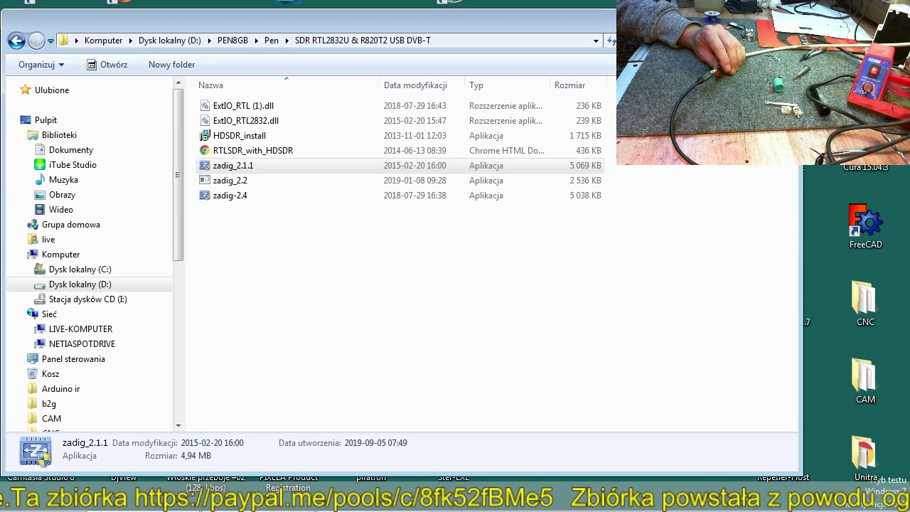
Step: Launch zadig_2.1.1 again and list all connected USB devices
click(248, 167)
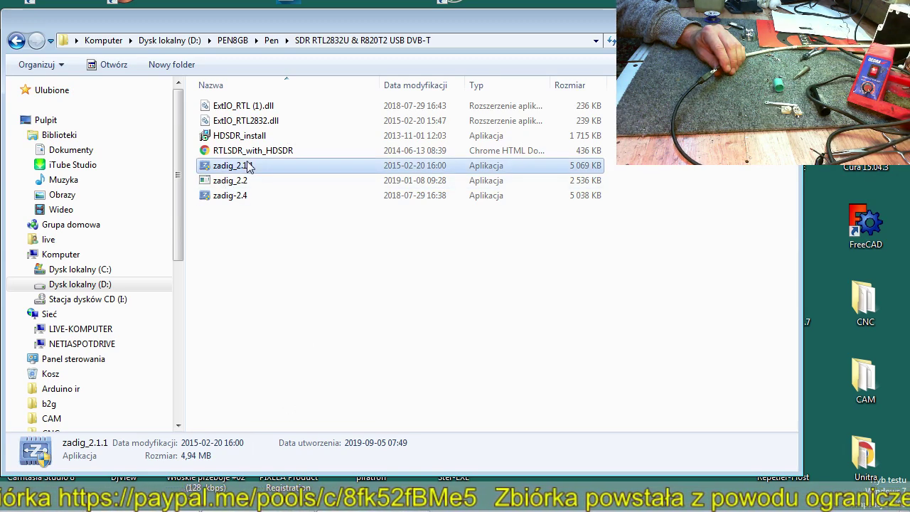
double_click(248, 166)
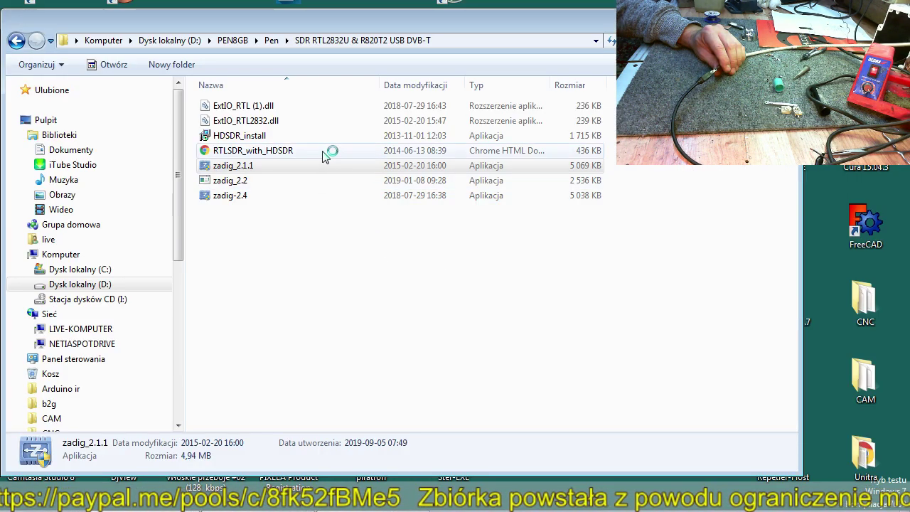
click(354, 16)
click(354, 16)
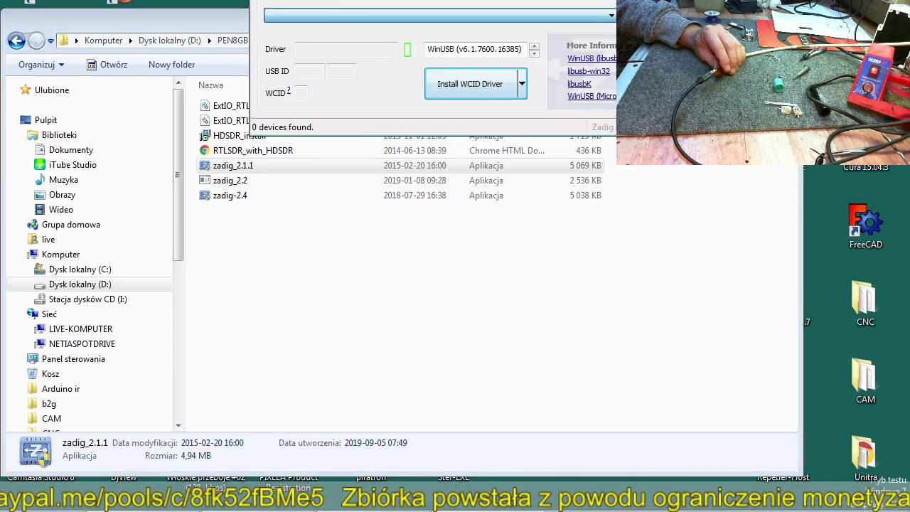
click(316, 0)
click(313, 4)
click(341, 17)
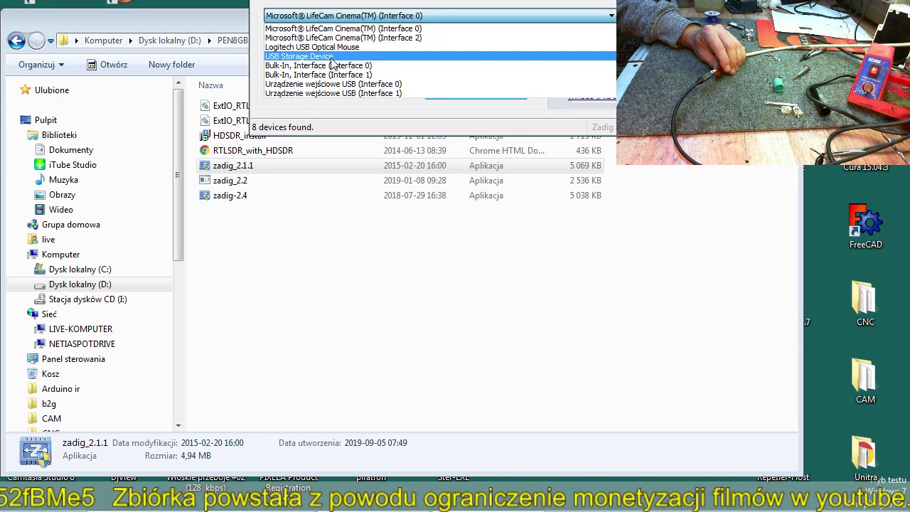
Step: Install the WinUSB (v6.1.7600.16385) driver for Bulk-In, Interface (Interface 0), and close Zadig and the folder window
click(373, 66)
click(478, 86)
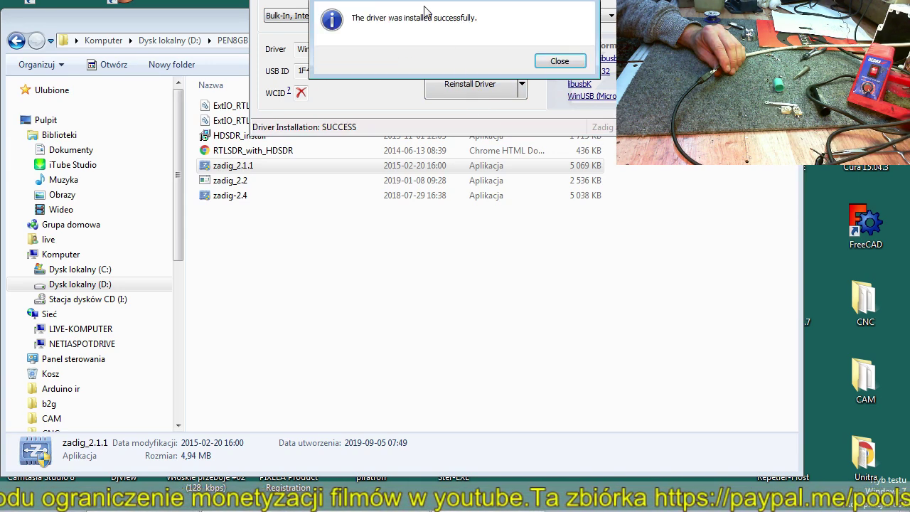
click(558, 62)
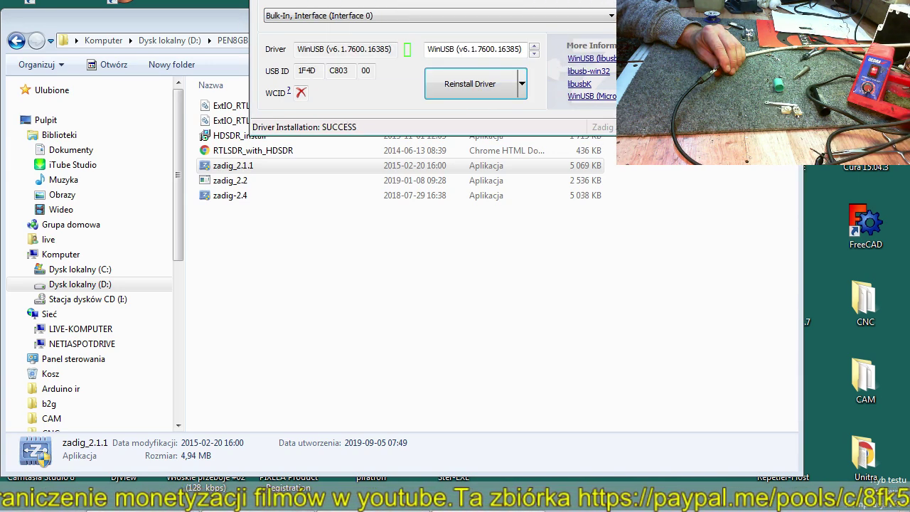
key(alt+F4)
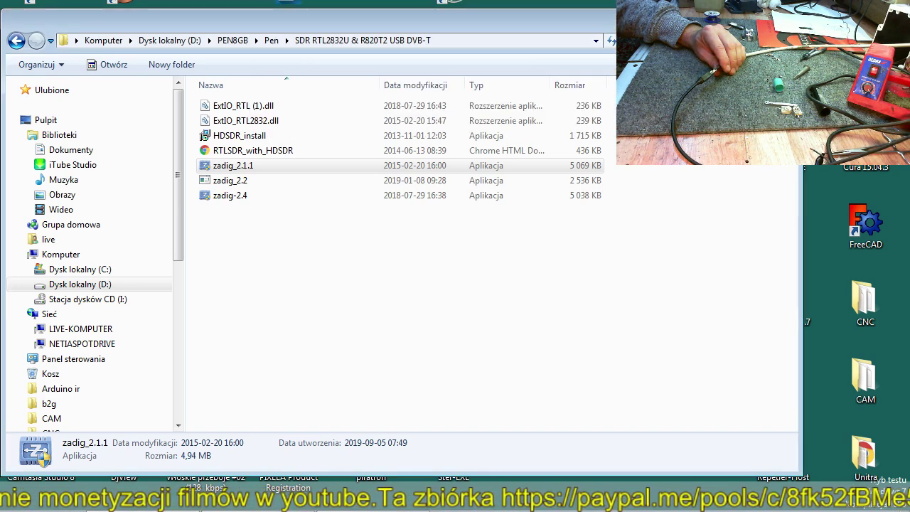
key(alt+F4)
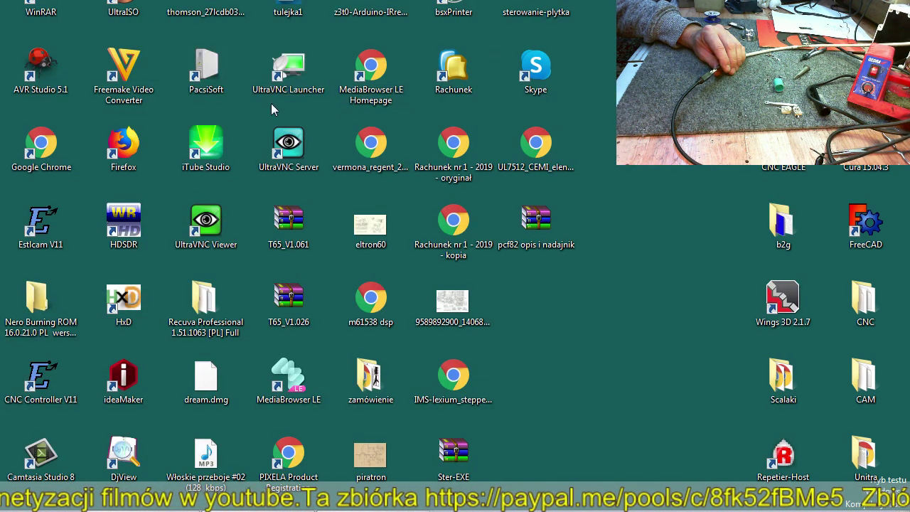
Step: Try to receive a signal in HDSDR tuned to 102.355.000, and force the unresponsive program closed
double_click(92, 227)
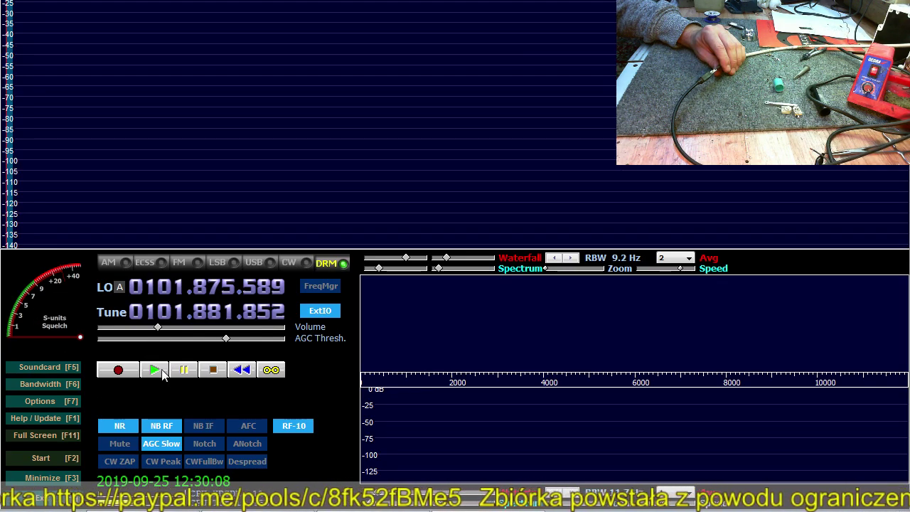
click(407, 165)
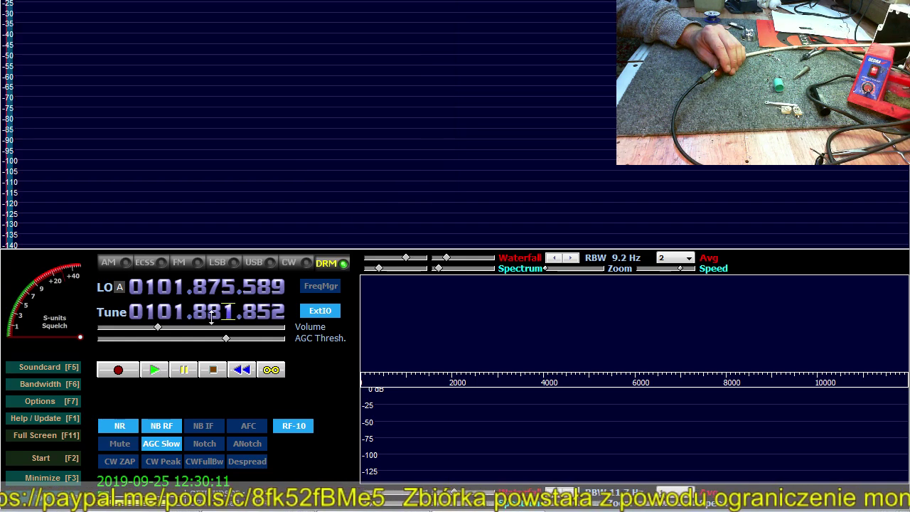
click(41, 457)
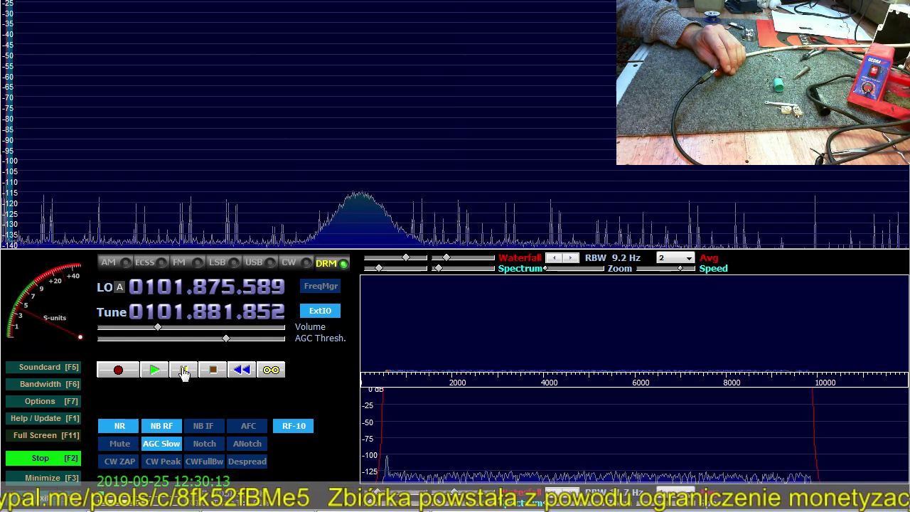
click(365, 128)
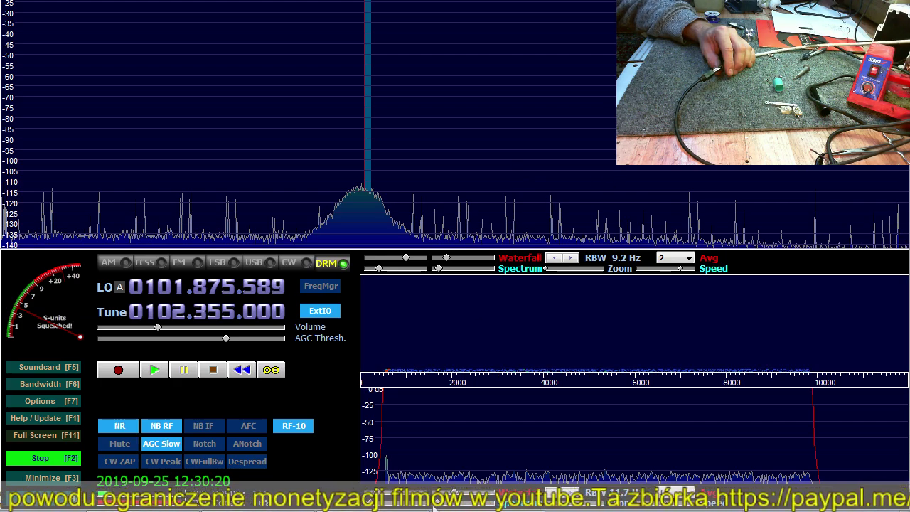
key(alt+Tab)
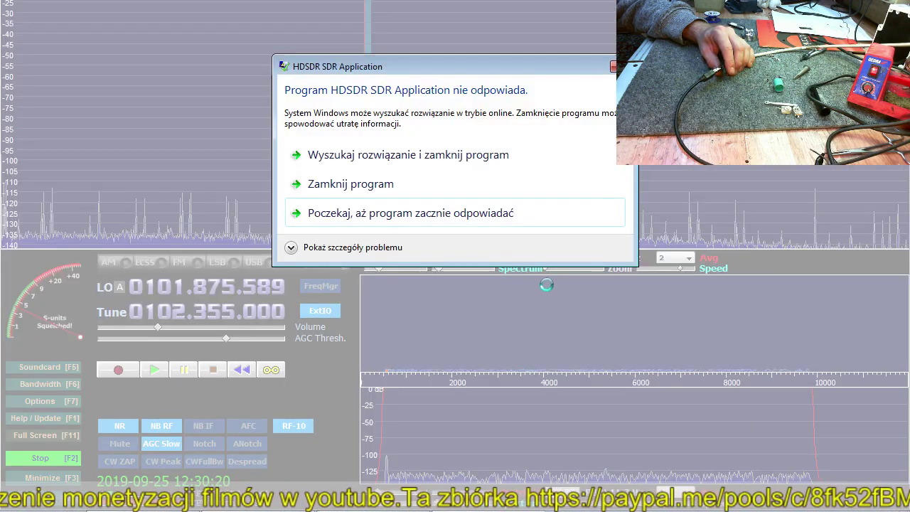
click(365, 183)
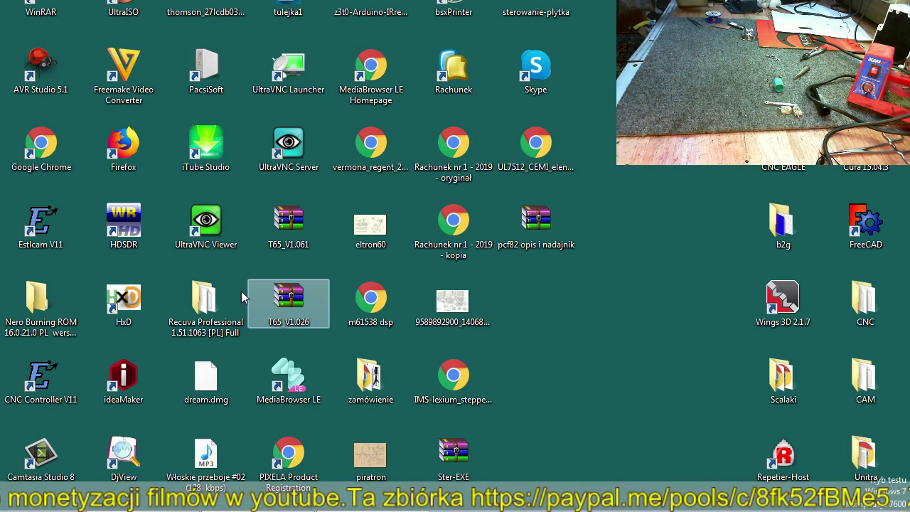
Step: Relaunch HDSDR maximized with reception started, and tune to the signal peak at 102.351.000
double_click(123, 228)
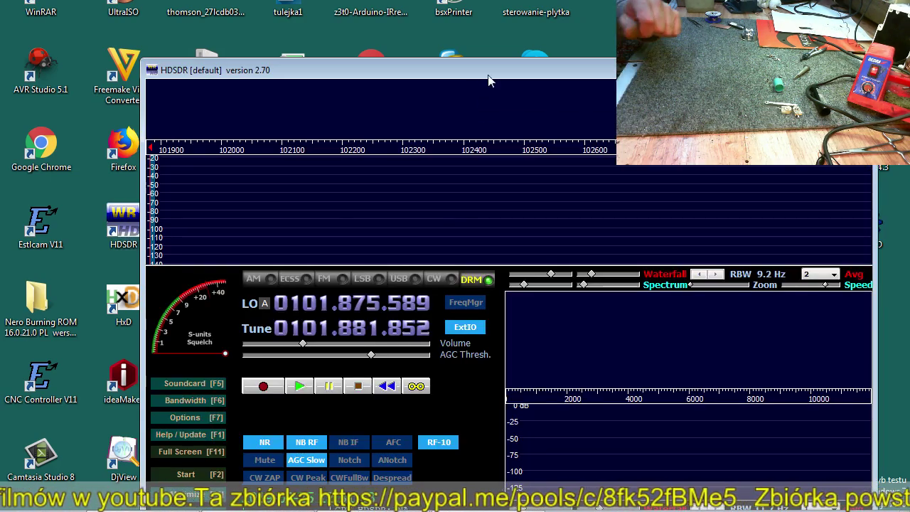
double_click(498, 76)
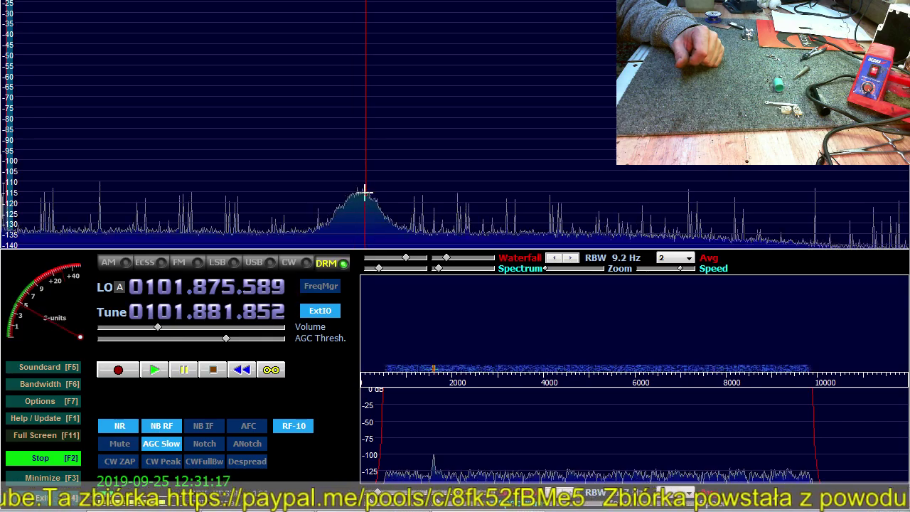
click(362, 120)
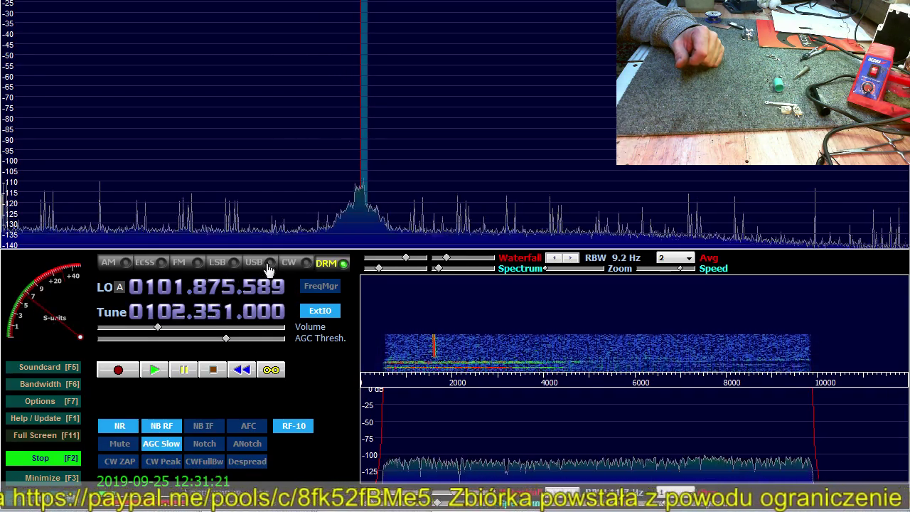
Step: Switch the demodulation mode to FM and raise the volume to about three quarters
click(180, 262)
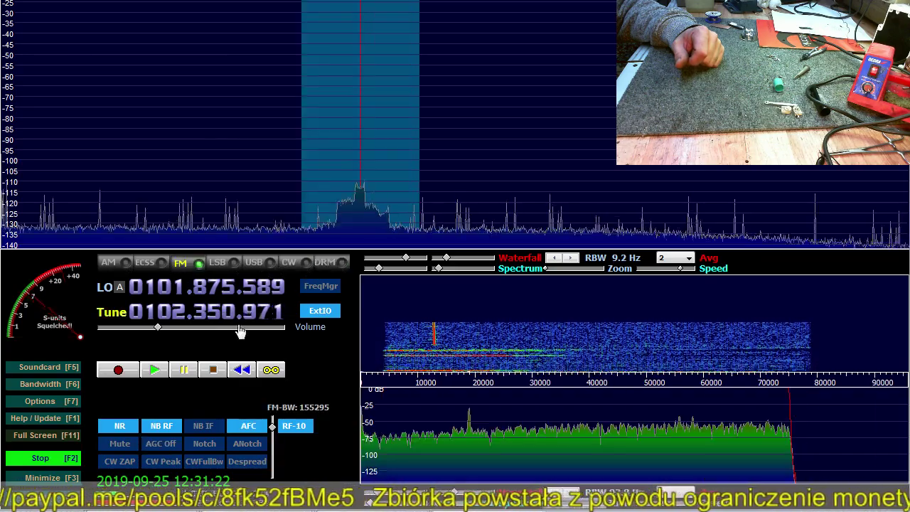
click(233, 327)
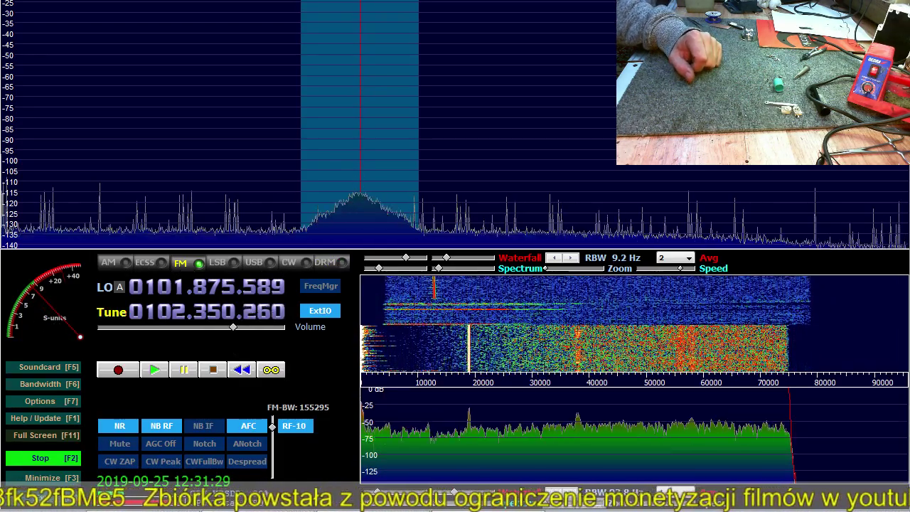
key(alt+Tab)
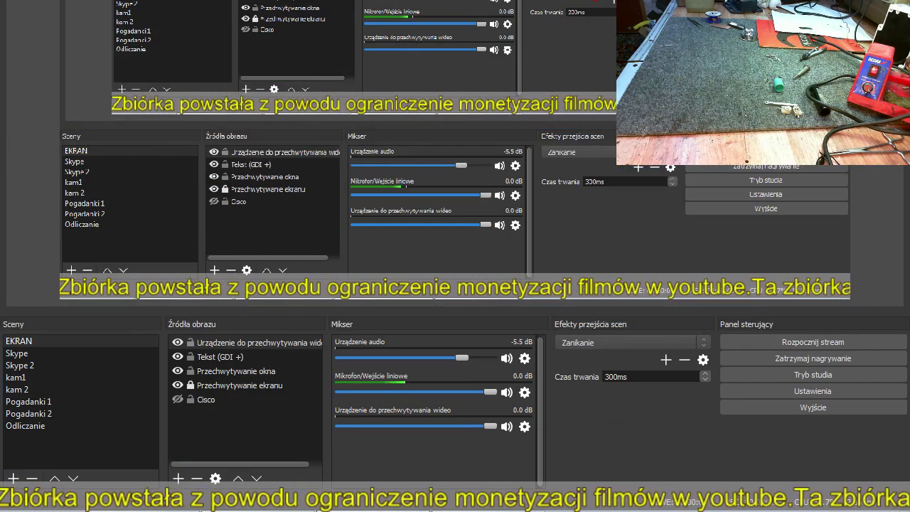
key(alt+Tab)
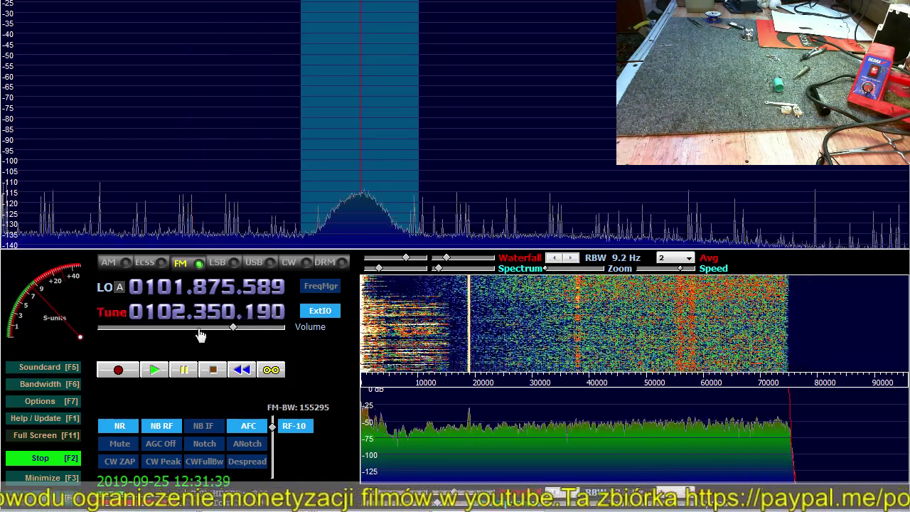
Step: Set the ExtIO receiver's buffer size to 128 kB and enable Tuner AGC and RTL AGC
click(319, 312)
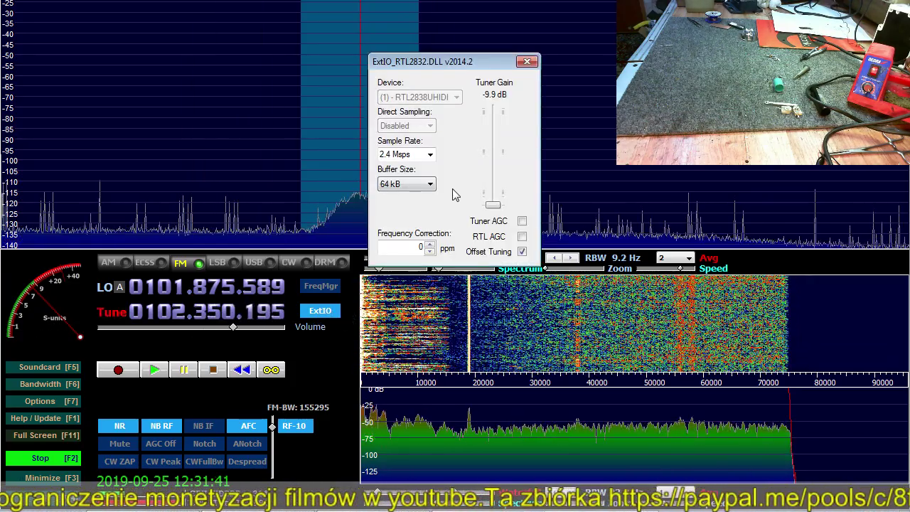
click(406, 184)
click(391, 261)
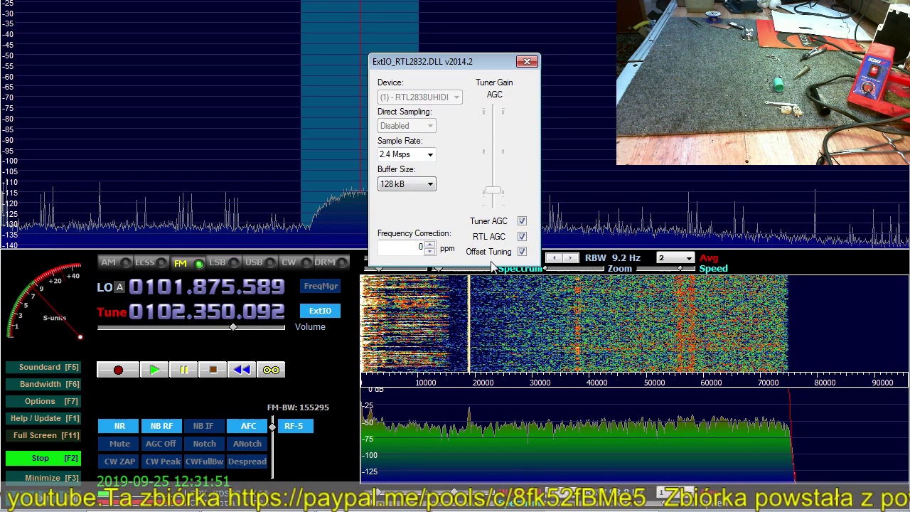
click(567, 123)
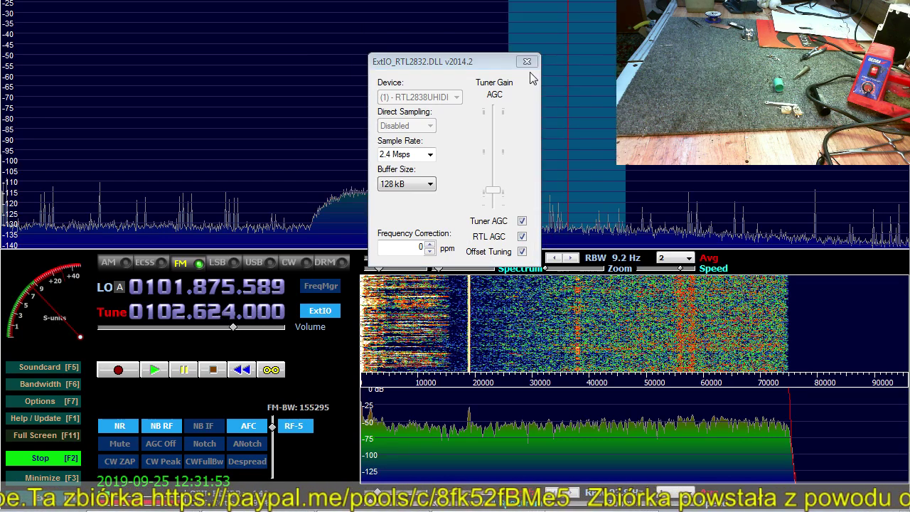
click(528, 63)
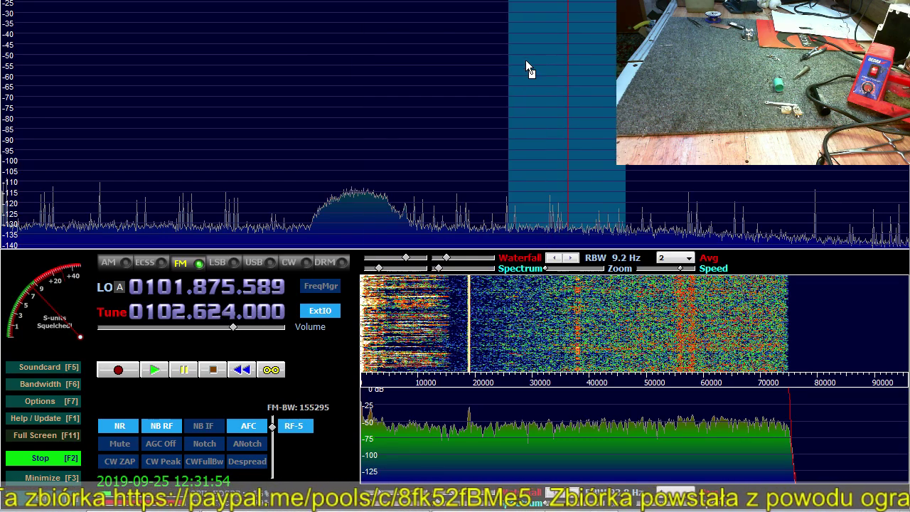
Step: Tune to 102.407.000, minimize HDSDR and relaunch it from the desktop
click(402, 162)
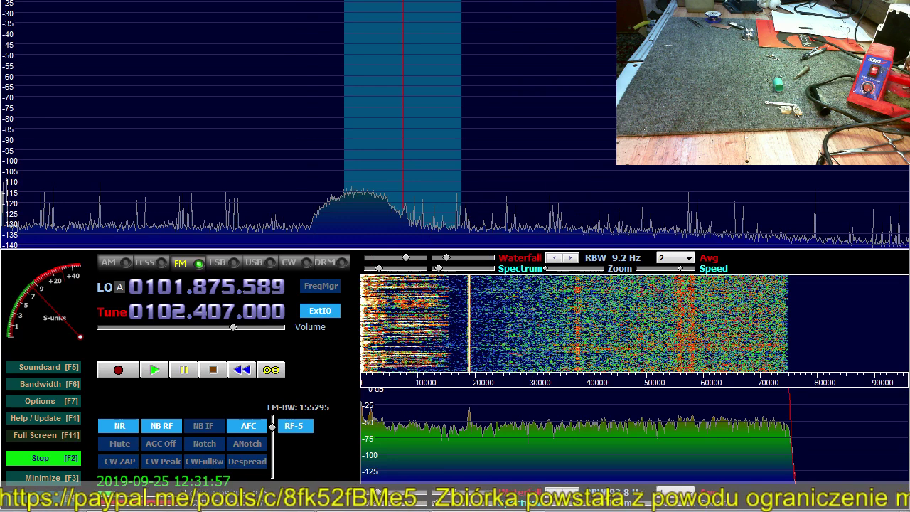
key(F3)
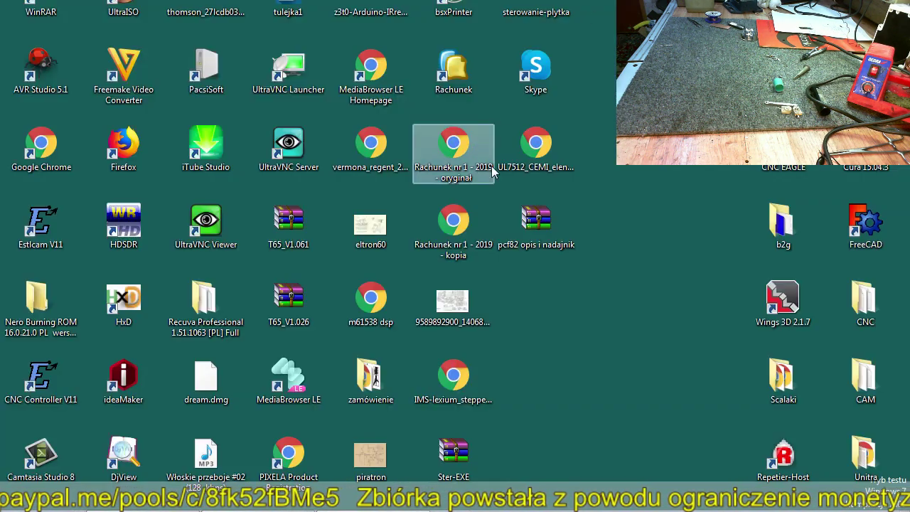
double_click(124, 224)
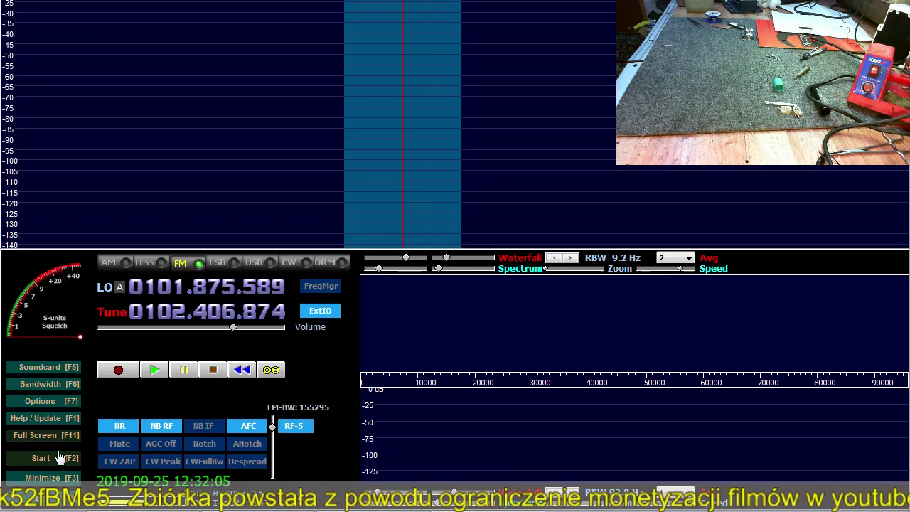
Step: Set the ExtIO buffer size to 64 kB, keep direct sampling disabled, and close the receiver settings
click(323, 312)
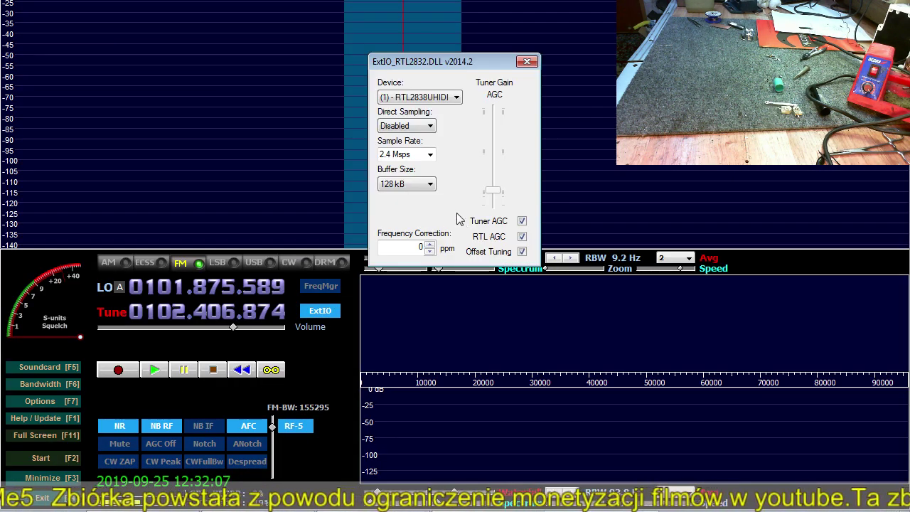
click(416, 185)
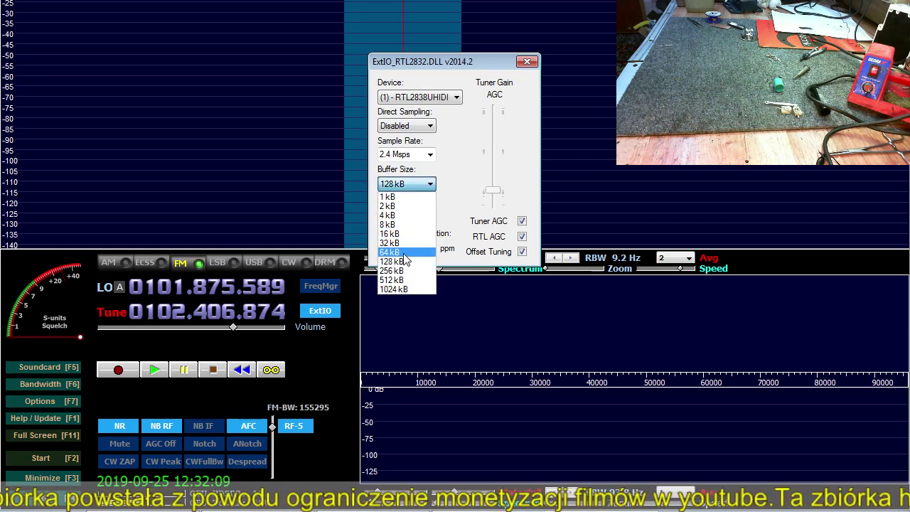
click(389, 252)
click(405, 128)
click(405, 127)
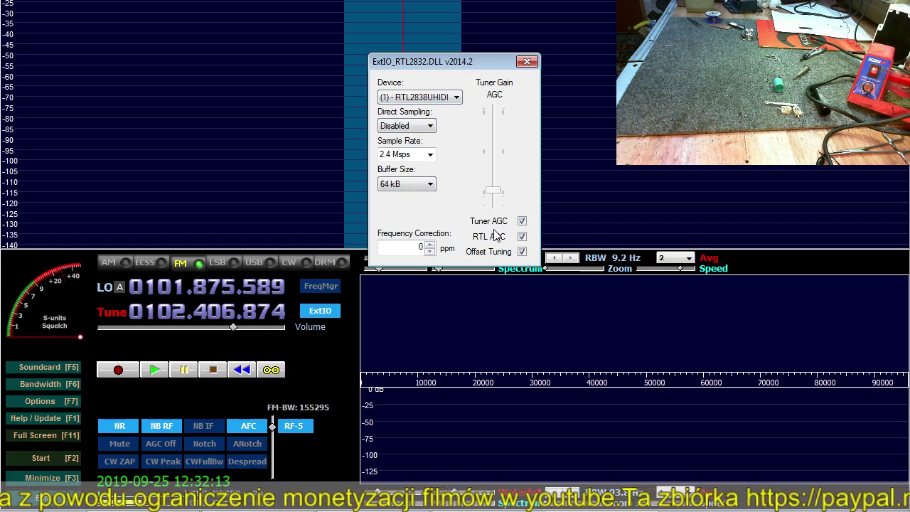
click(527, 61)
Step: Start reception tuned to the FM station at about 102.350.000 and leave full-screen mode
click(67, 461)
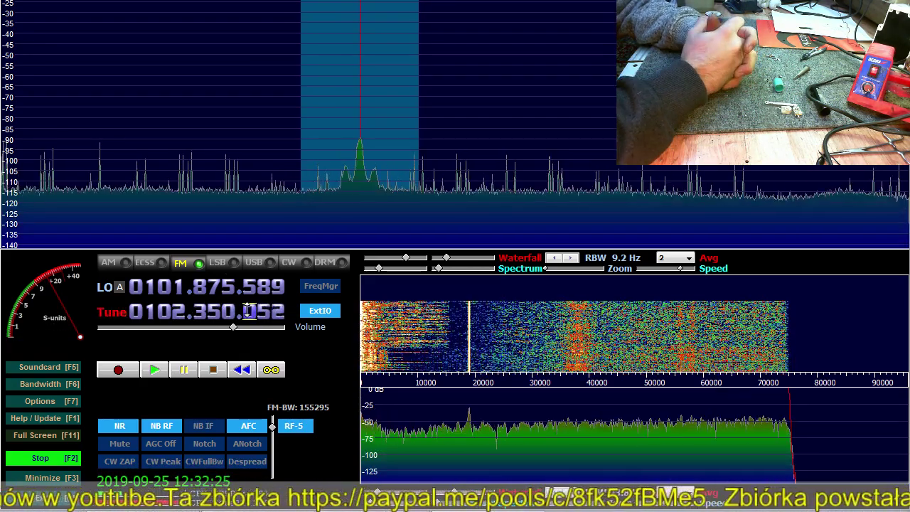
click(39, 291)
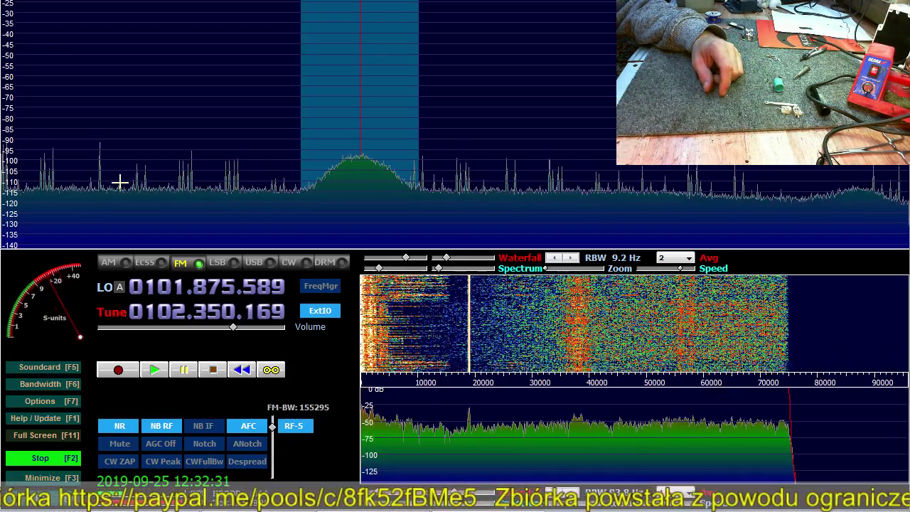
key(F11)
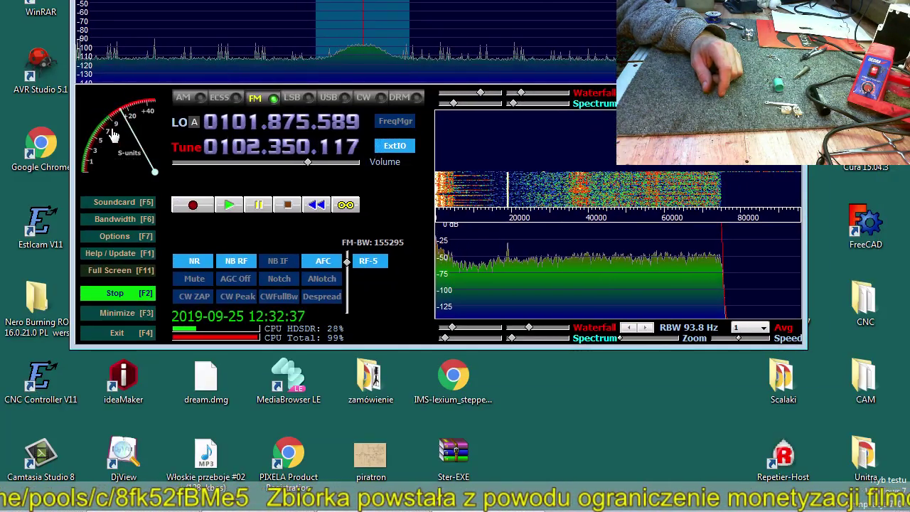
Step: Set the LO frequency to 431.875.589 and tune to the strong signal near 432.000.212
mouse_move(366, 21)
mouse_down()
mouse_move(227, 22)
mouse_move(254, 19)
mouse_up()
scroll(226, 122, up, 4)
scroll(228, 121, down, 1)
scroll(239, 123, up, 3)
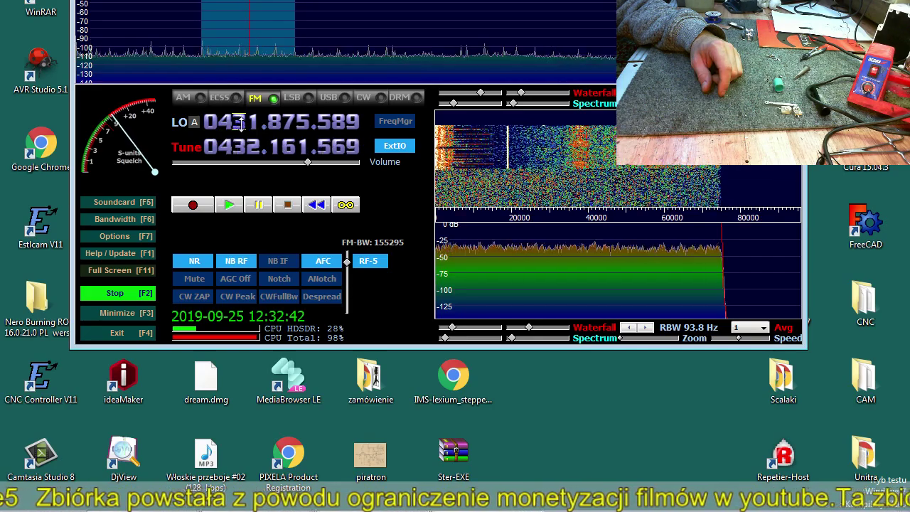
click(171, 24)
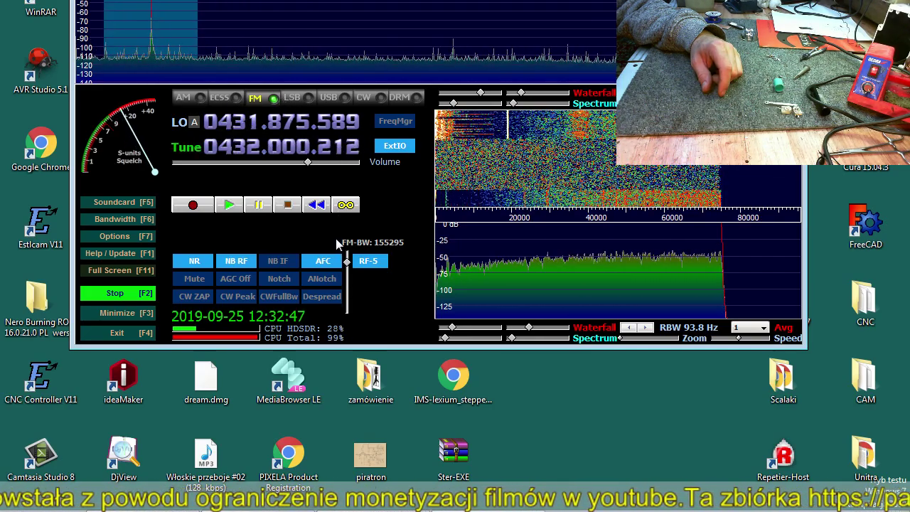
Step: Set the output sampling rate to 12000 Hz and close the sampling rate settings
click(139, 221)
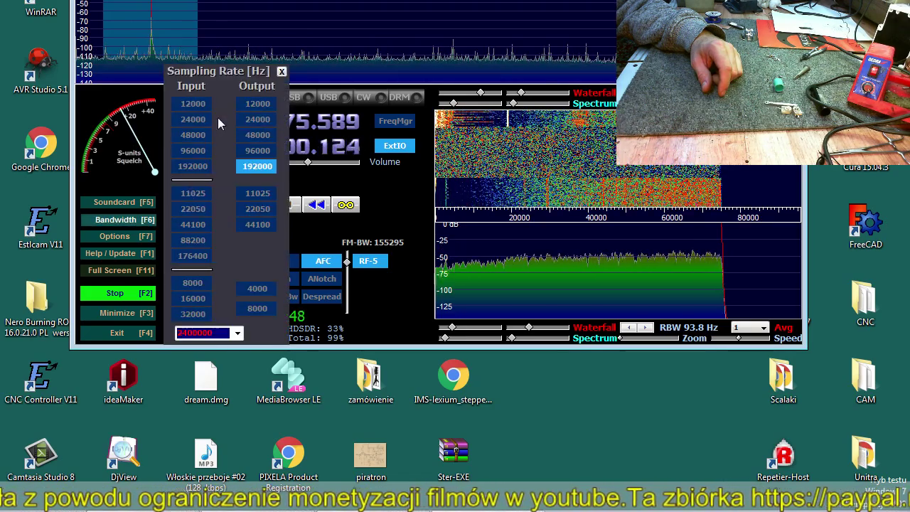
click(257, 104)
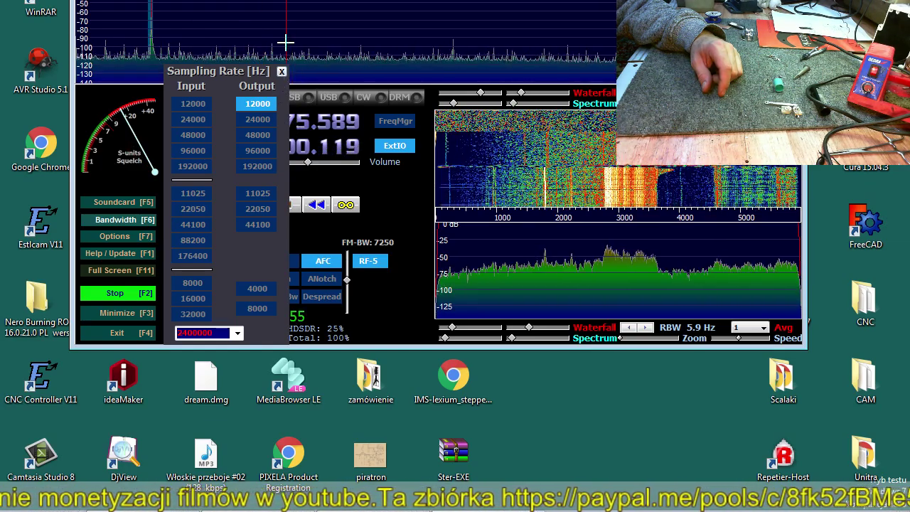
click(281, 73)
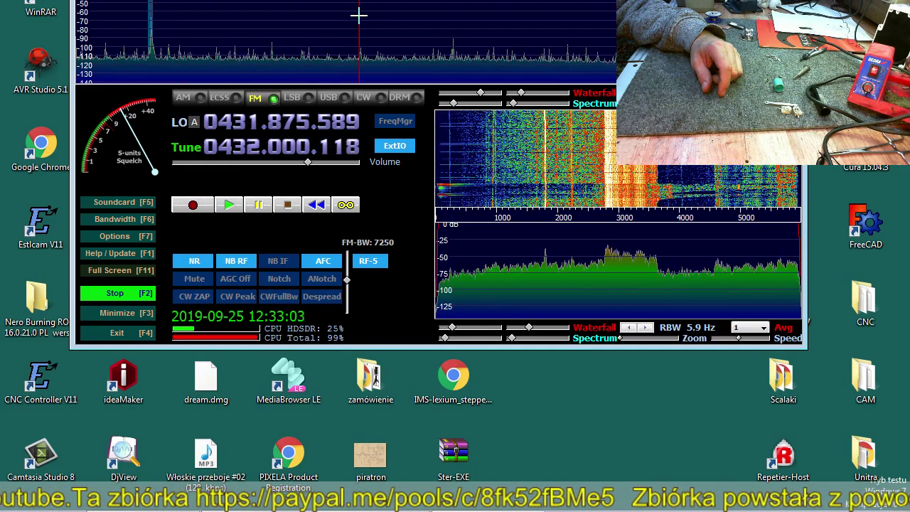
Step: Set the LO frequency to 427.875.589 and tune to the signal peaks at 428.023.042 and 427.913.532
scroll(252, 123, down, 4)
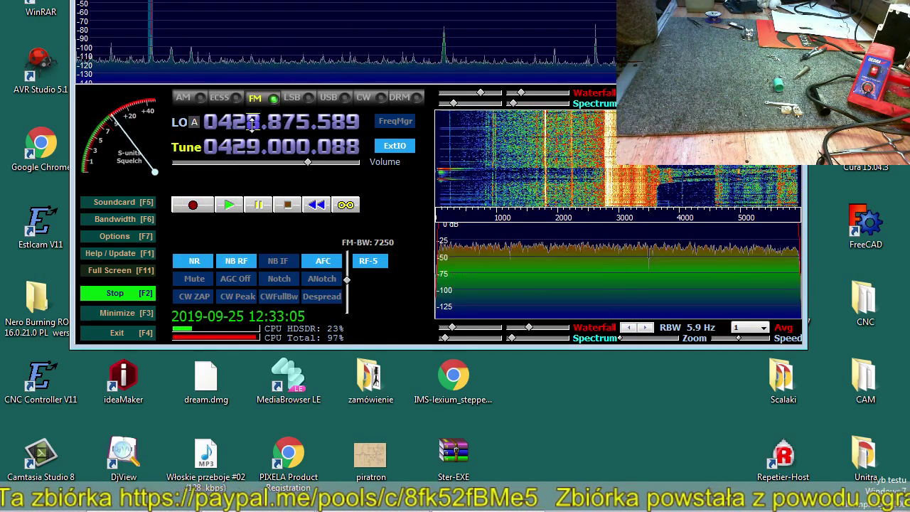
scroll(253, 122, up, 1)
scroll(252, 123, down, 1)
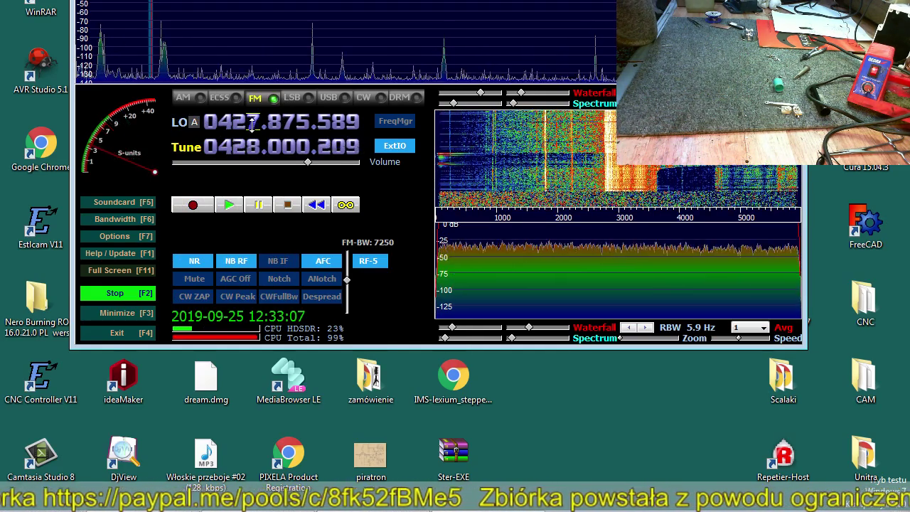
click(167, 37)
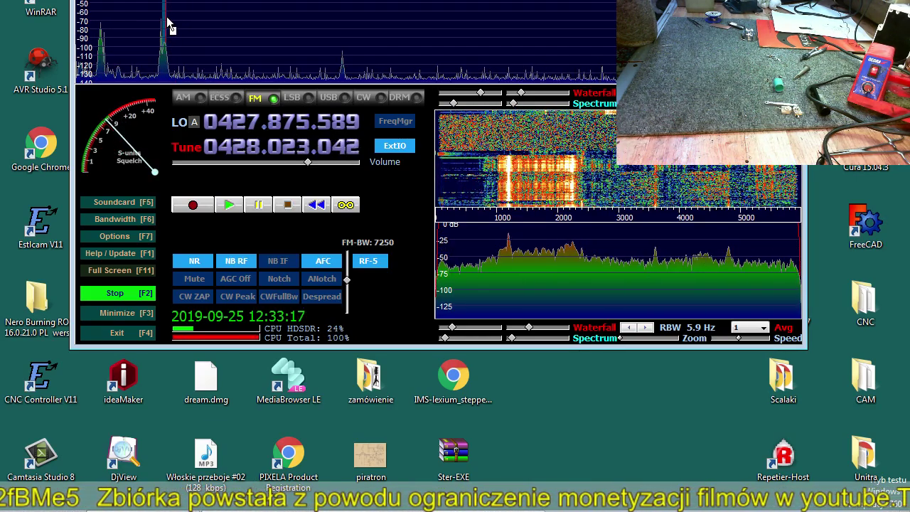
click(100, 5)
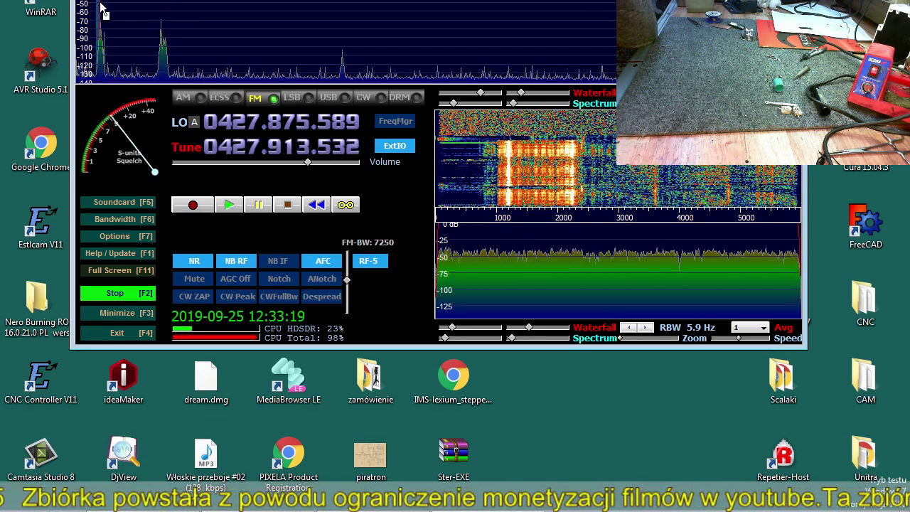